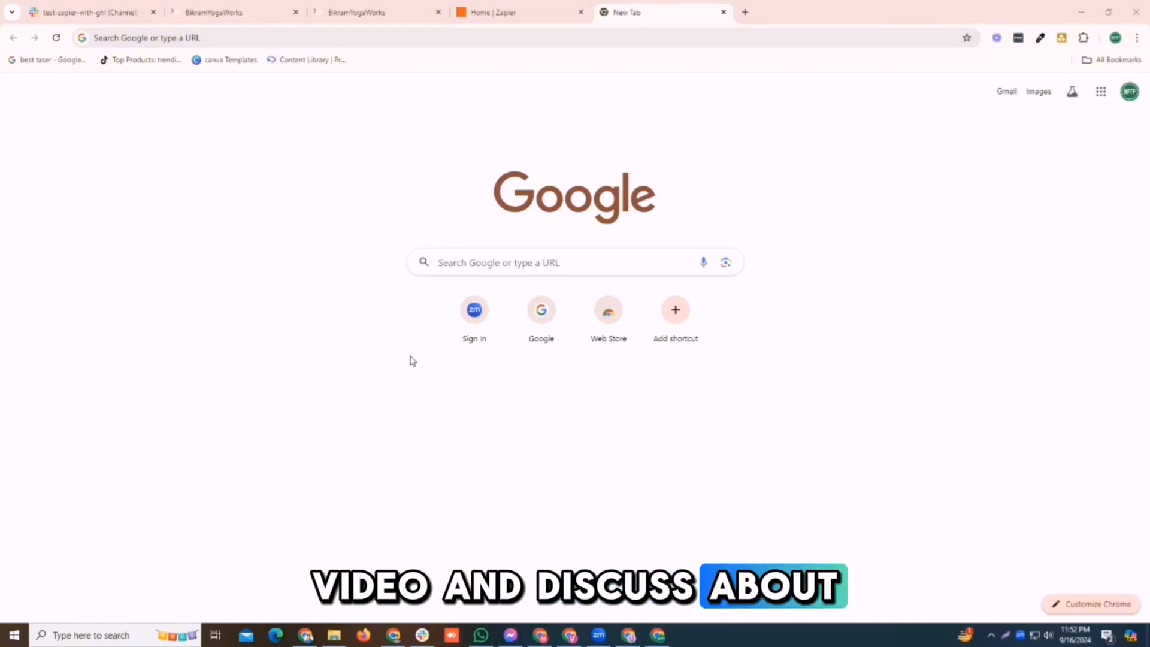
- From the BikramYogaWorks workflow list, create a new workflow with Start from Scratch
left_click(228, 6)
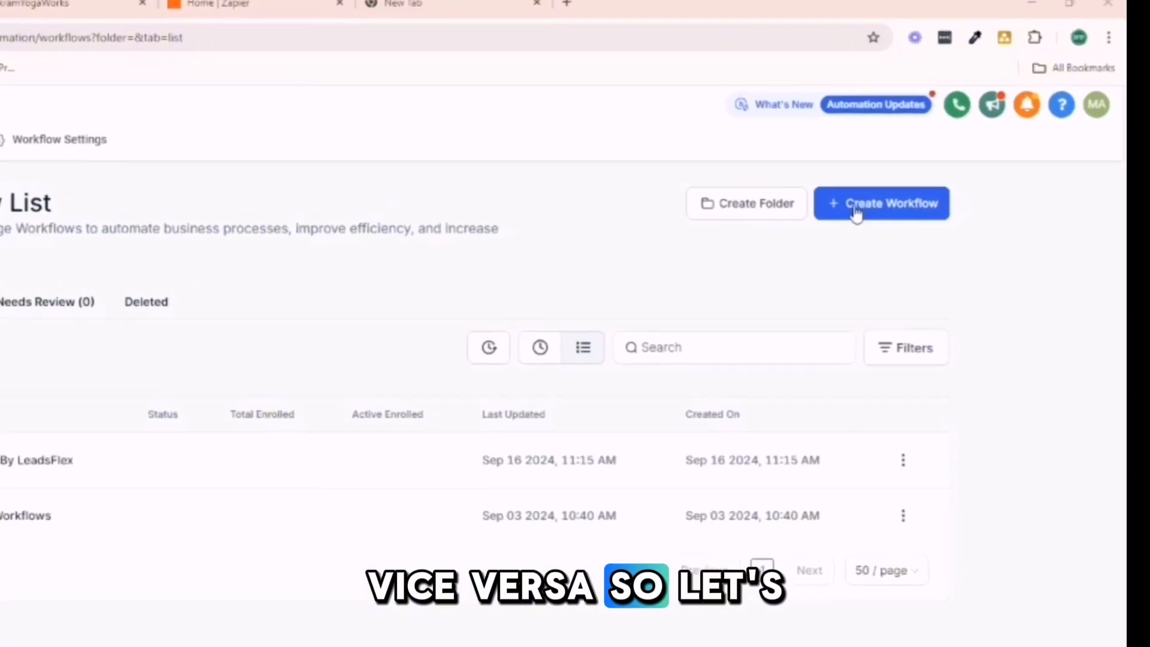
left_click(891, 195)
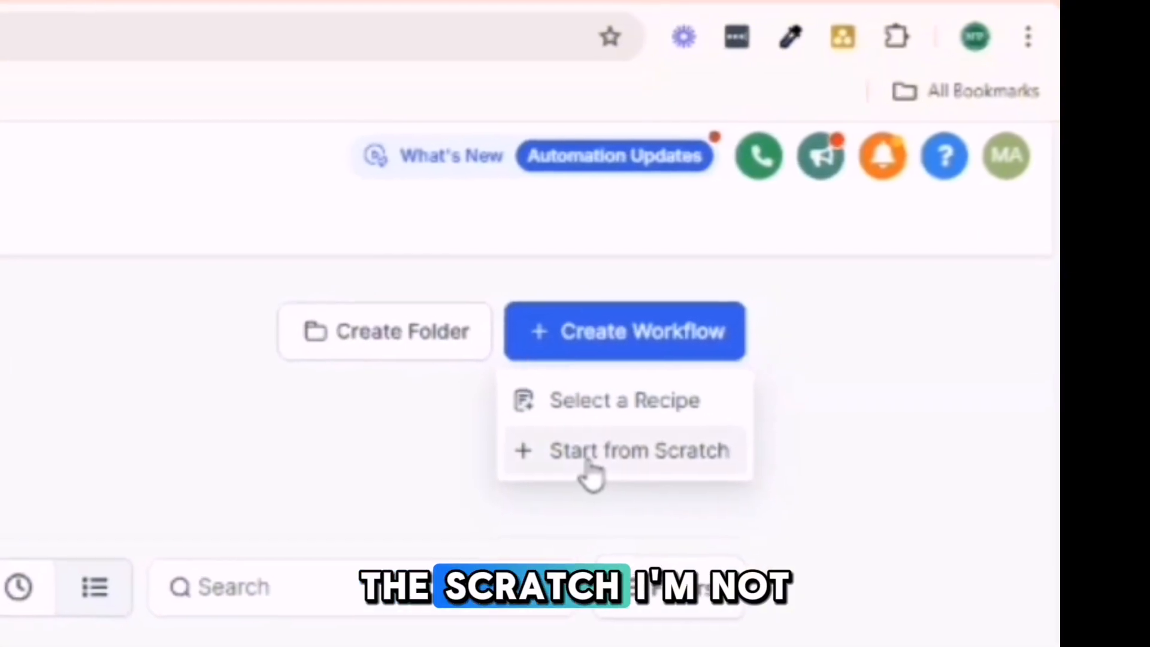
left_click(616, 430)
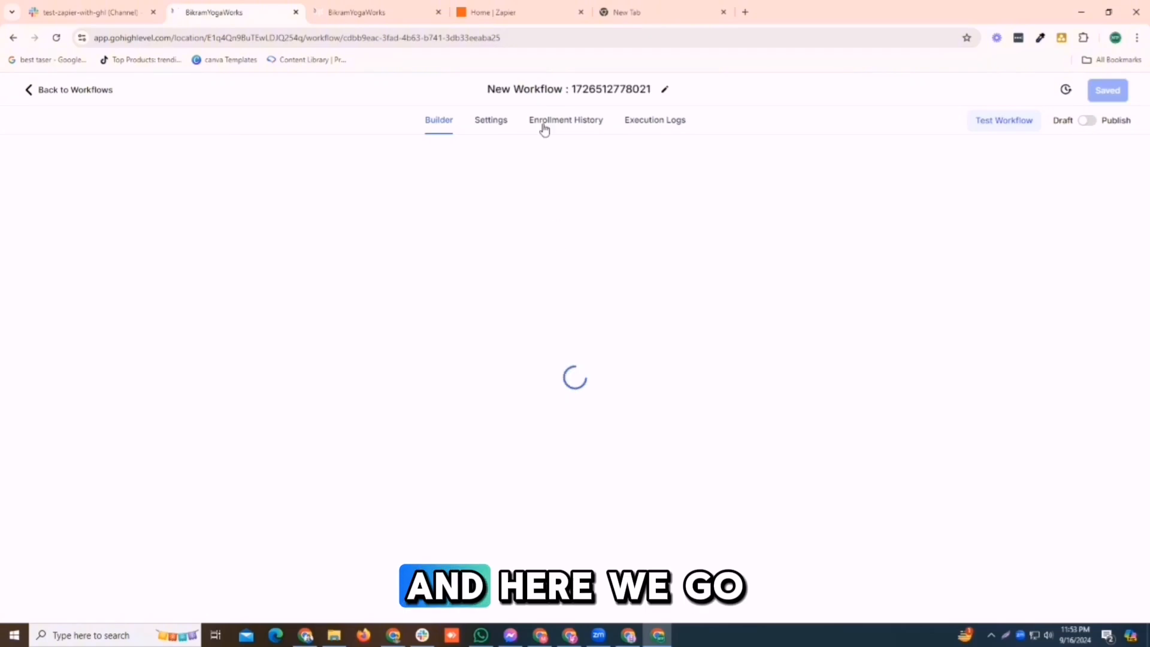
- Change the new workflow's title to 'Link with Zapier'
left_click(557, 90)
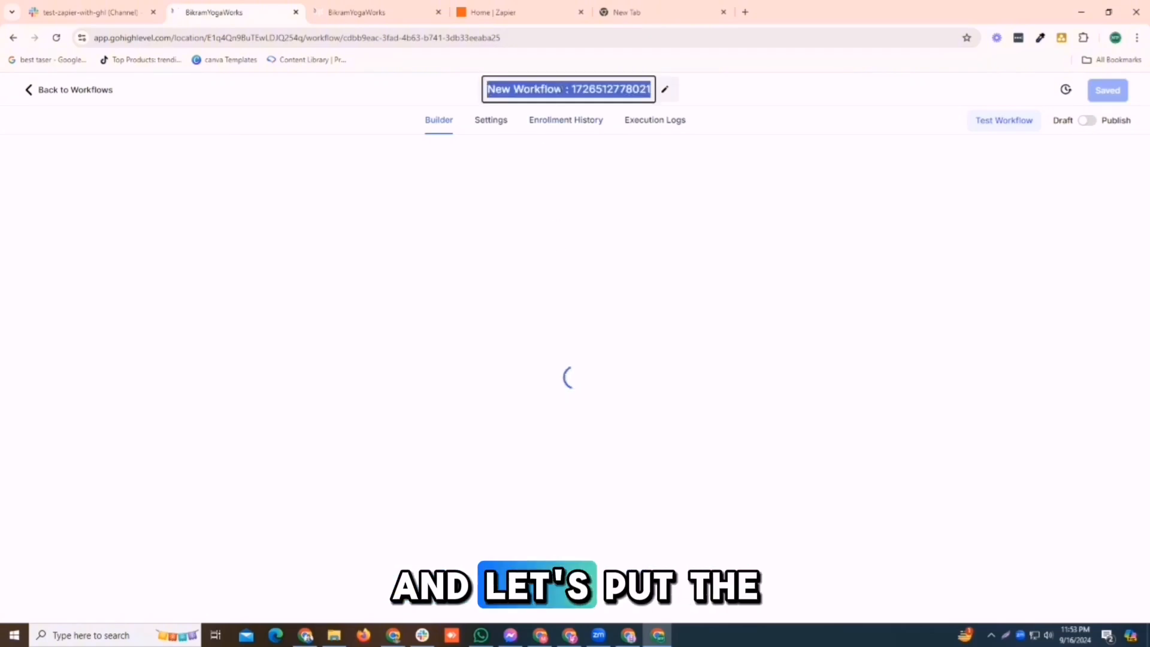
type("[link")
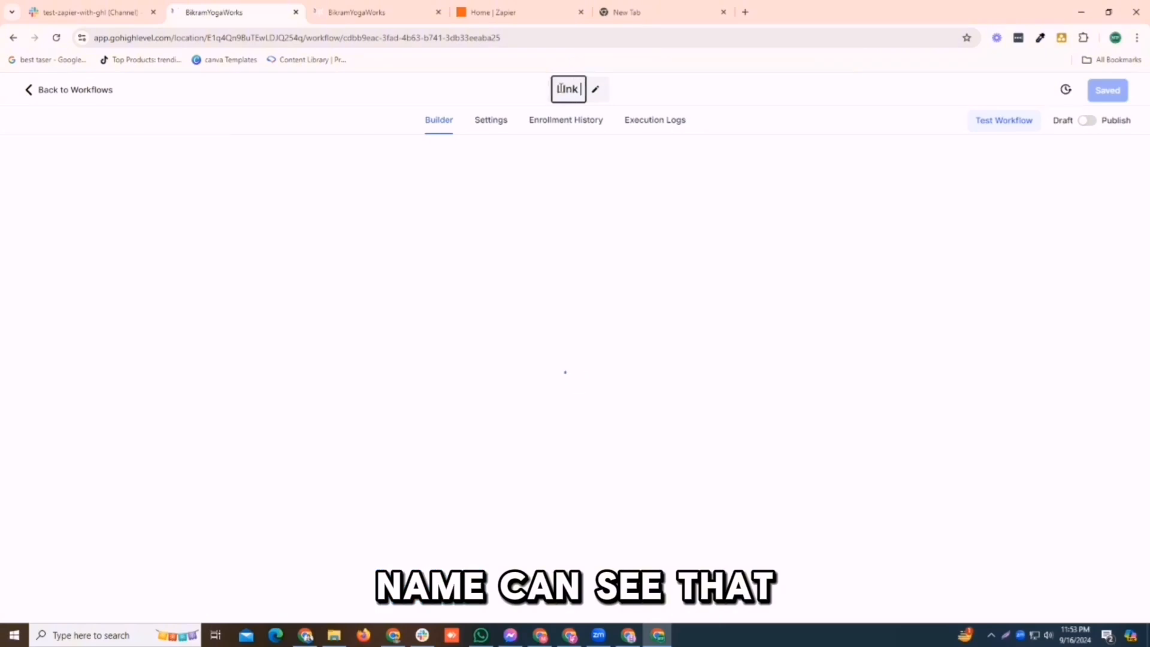
key("BackSpace")
key("BackSpace")
key("BackSpace")
key("BackSpace")
key("BackSpace")
type("LI")
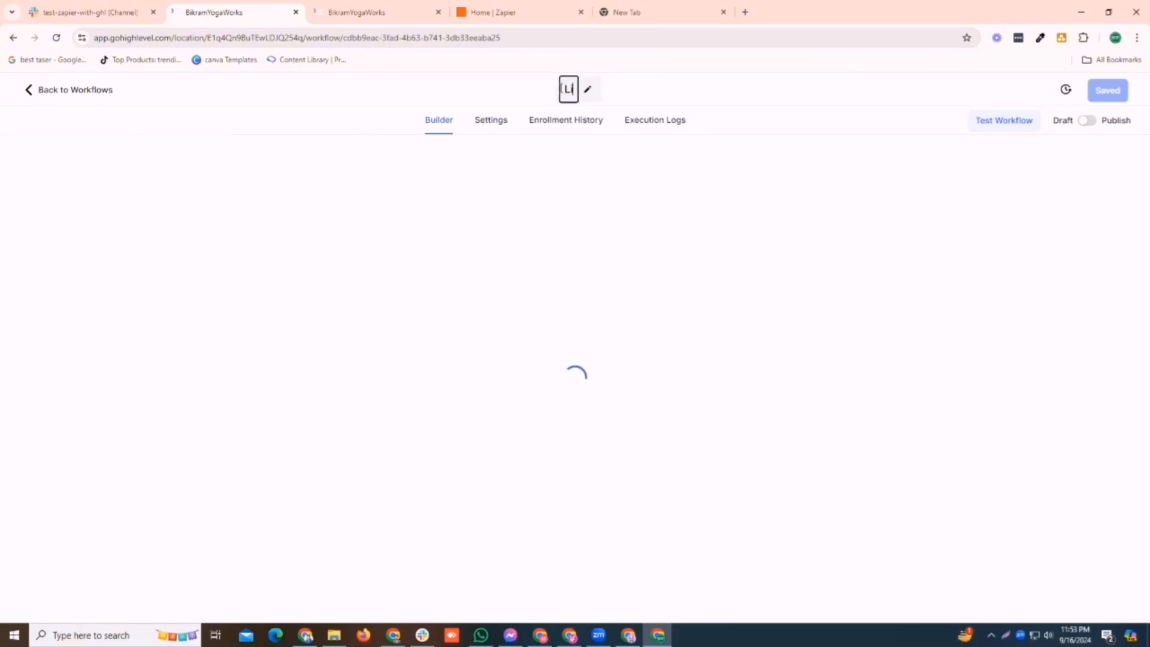
type("ink wit")
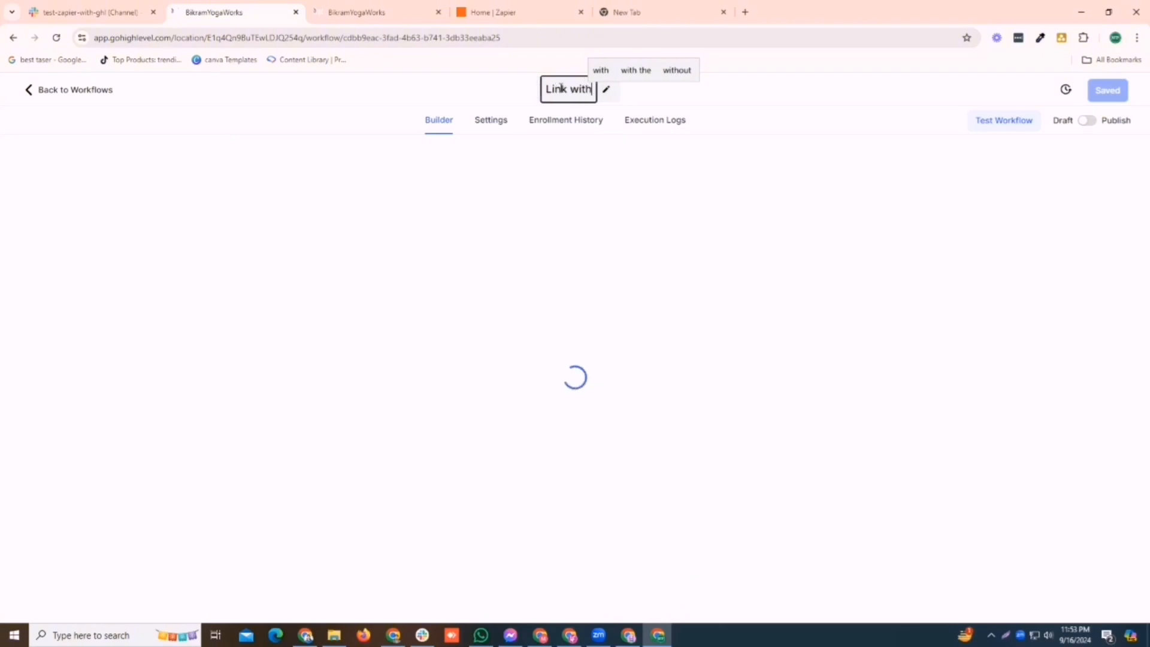
type("h Zapier")
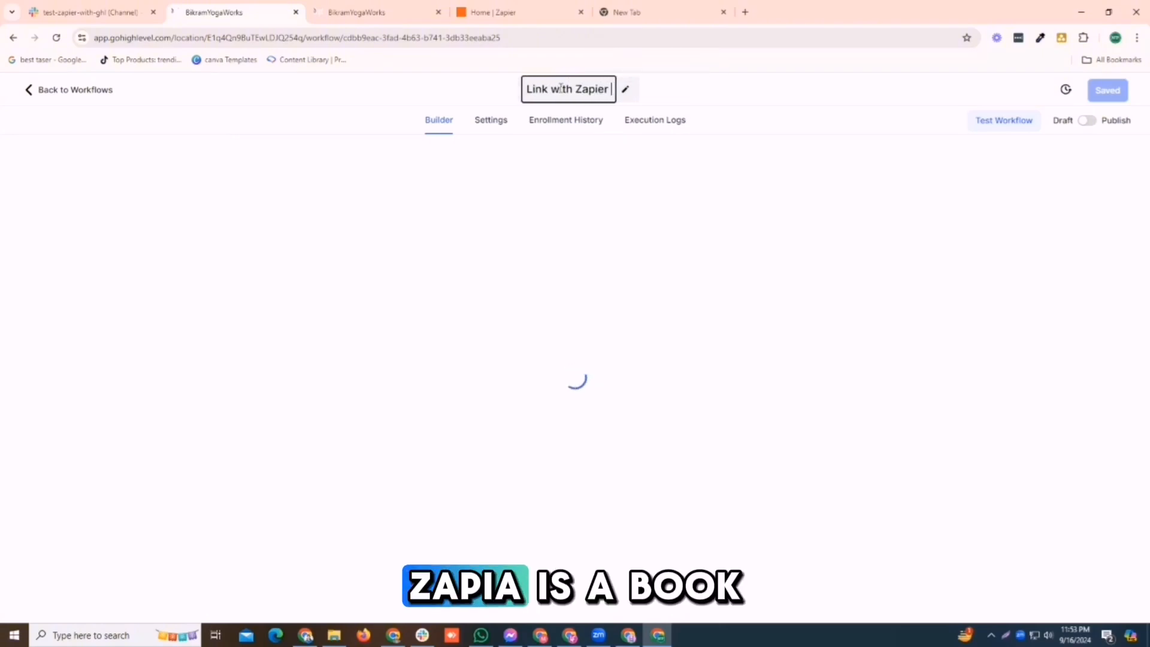
left_click(517, 197)
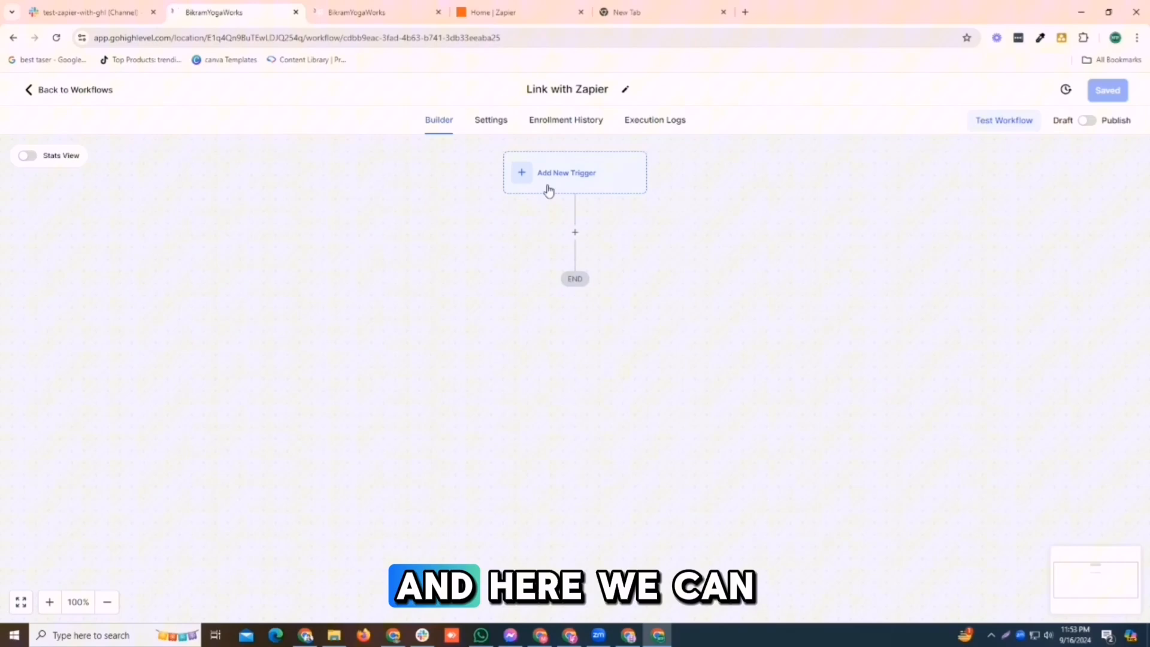
- Search the trigger list for 'appointment' and pick Appointment Status as the trigger
left_click(548, 191)
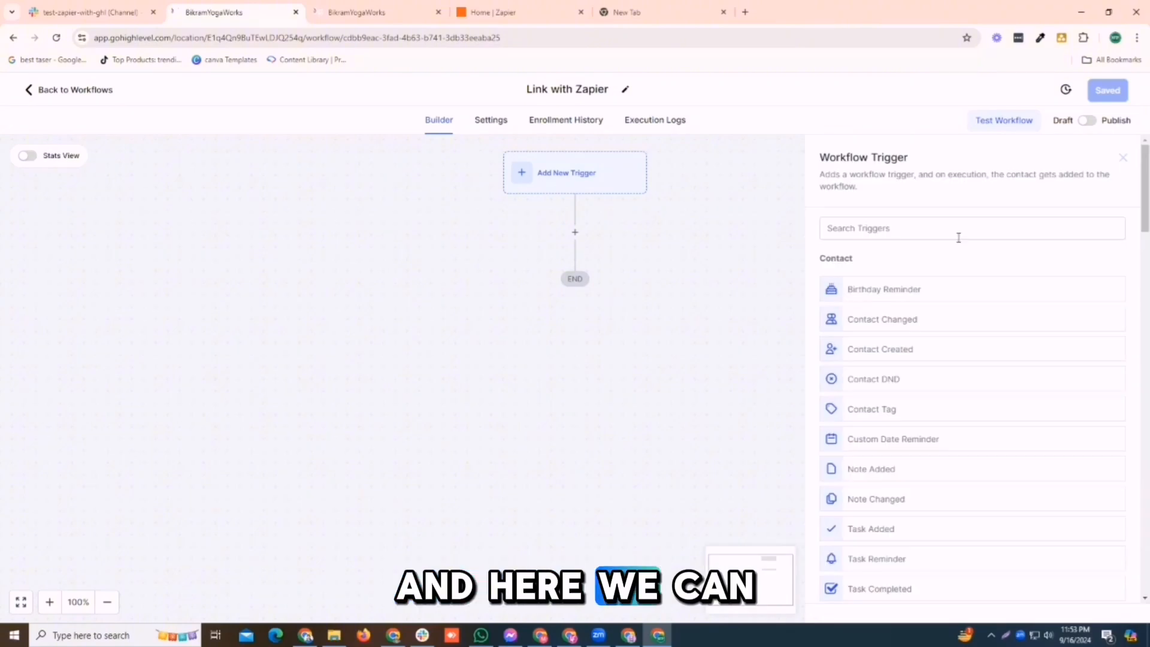
left_click(942, 237)
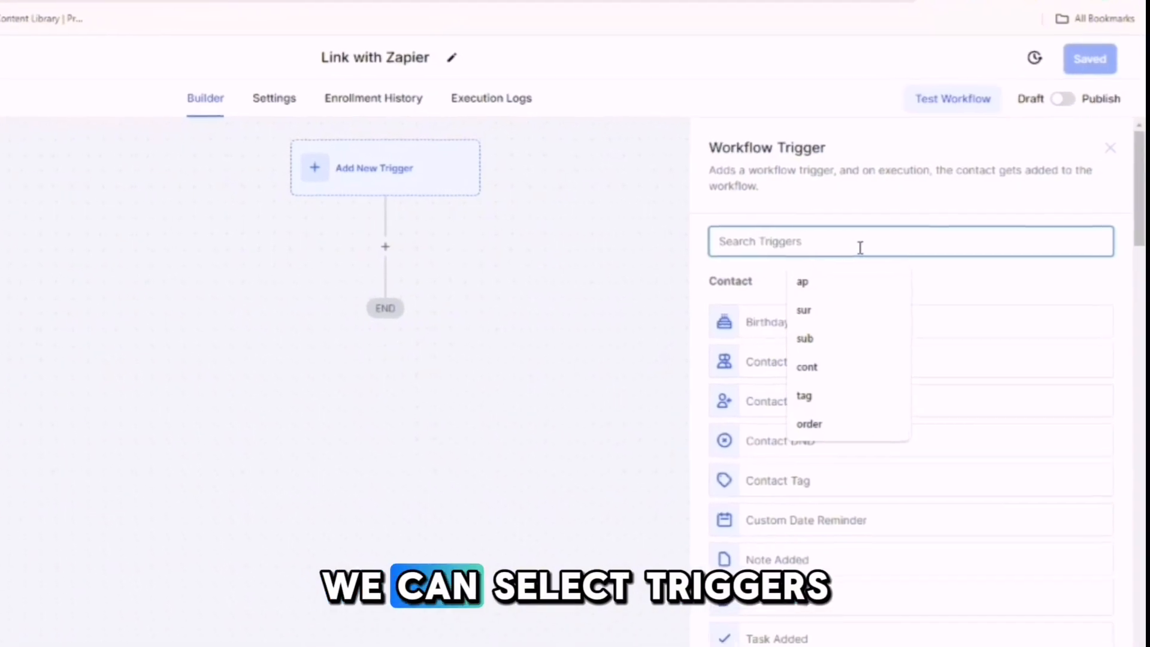
type("appio")
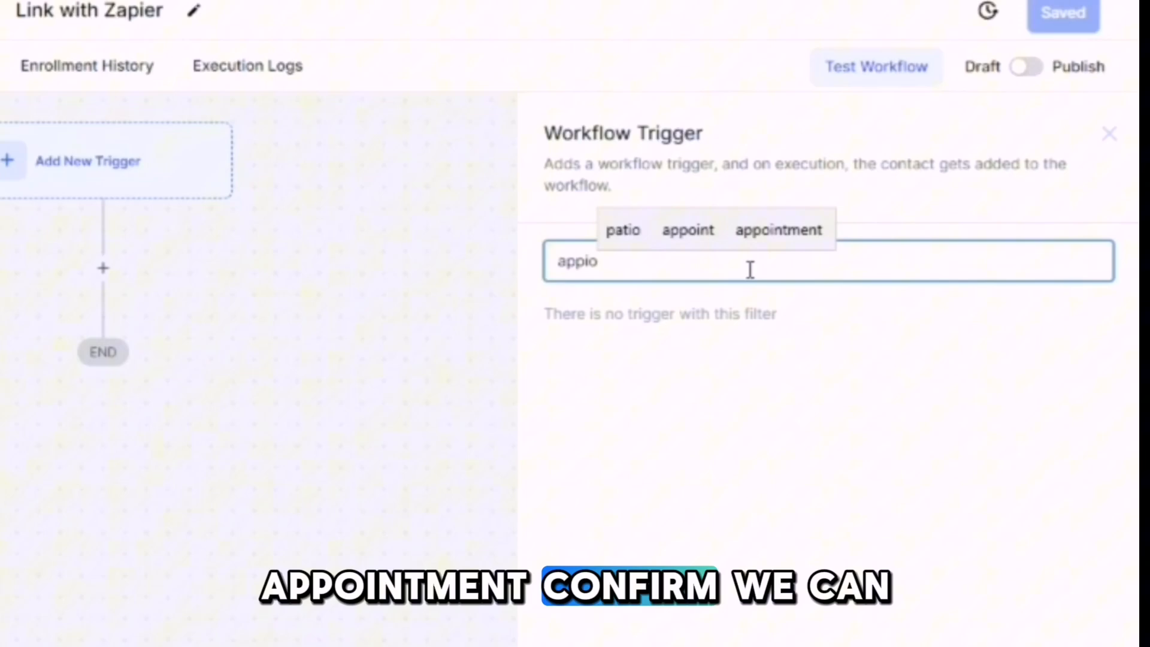
left_click(796, 231)
left_click(616, 380)
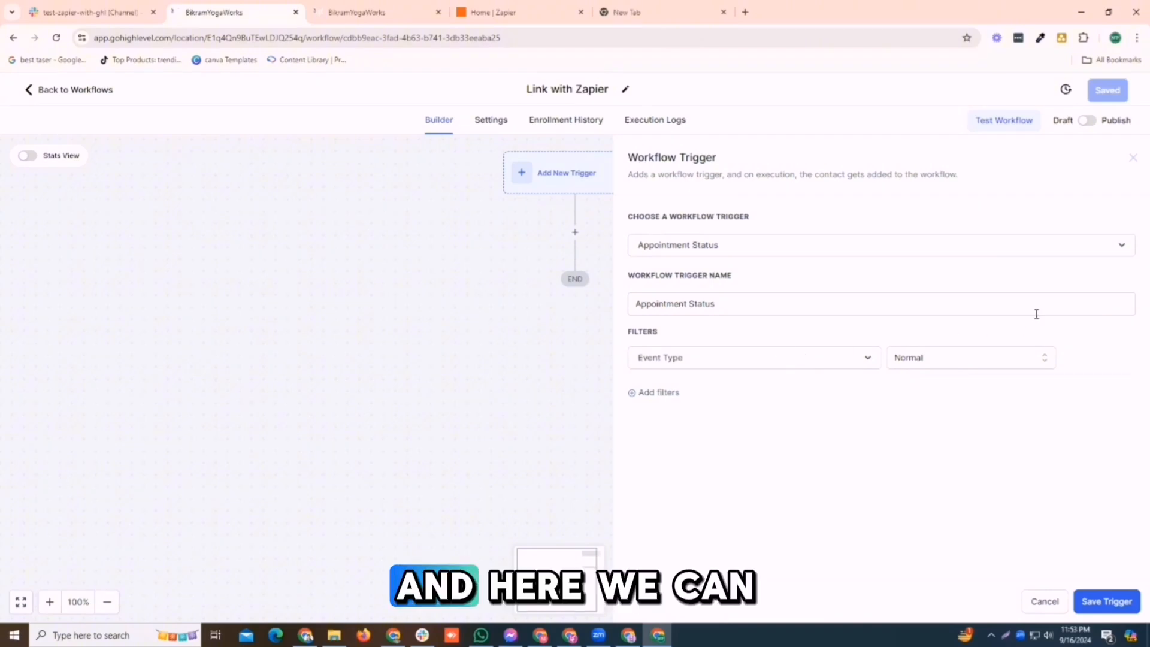
- Add a trigger filter requiring the appointment status to be confirmed
left_click(655, 393)
left_click(719, 396)
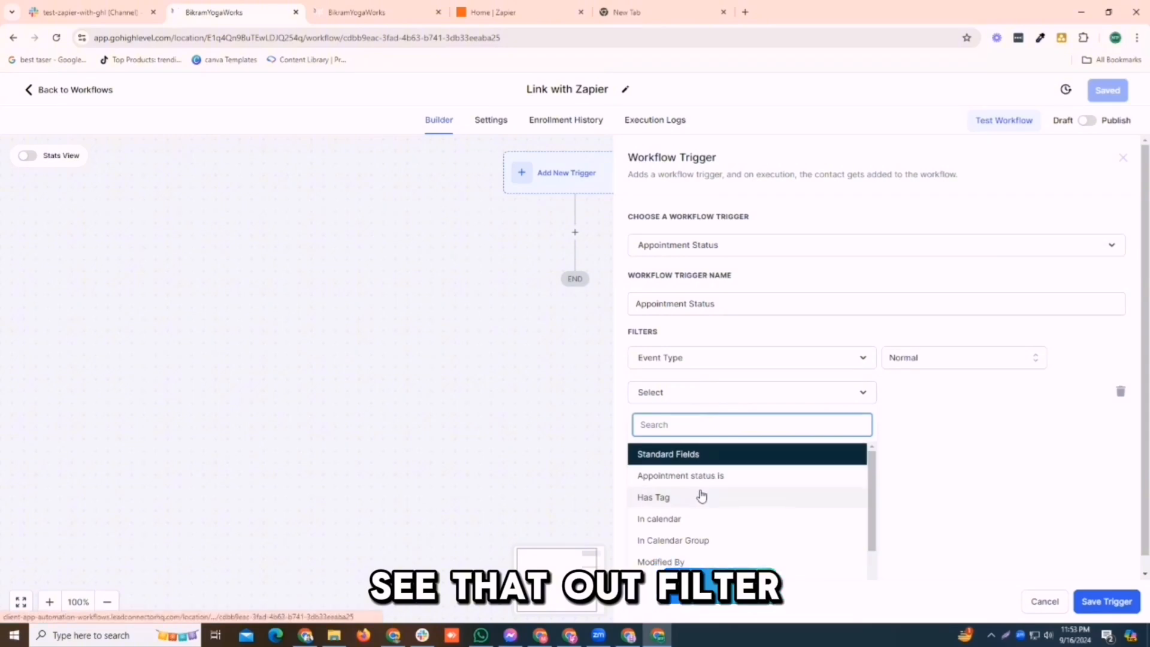
type("sat")
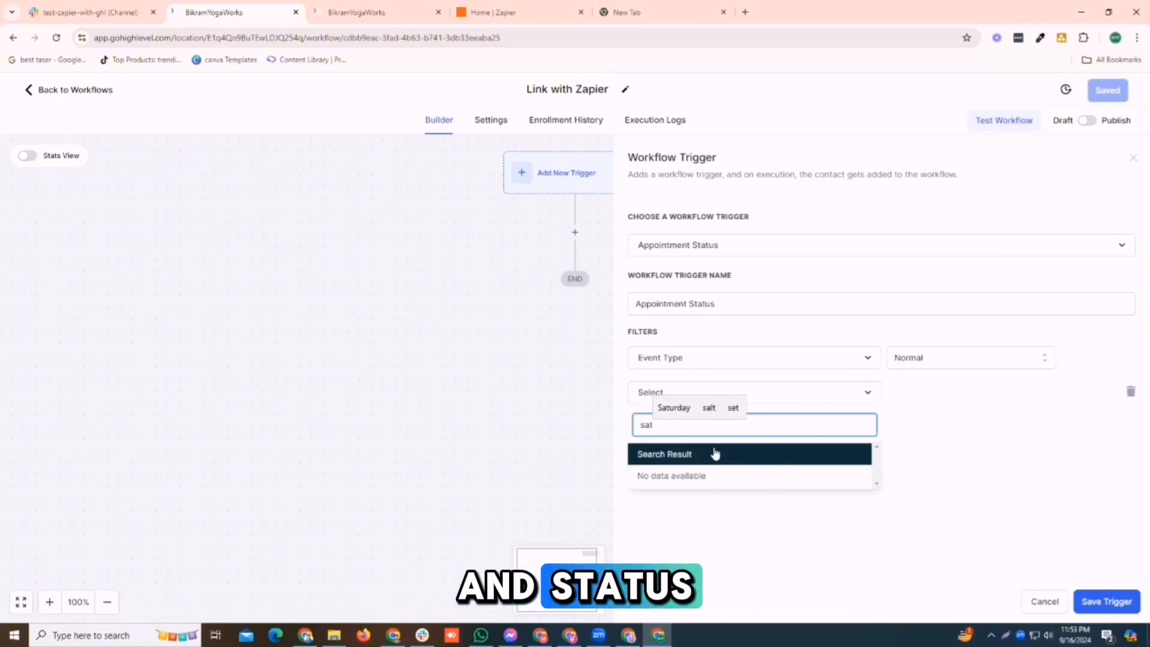
key("BackSpace")
key("BackSpace")
type("ta")
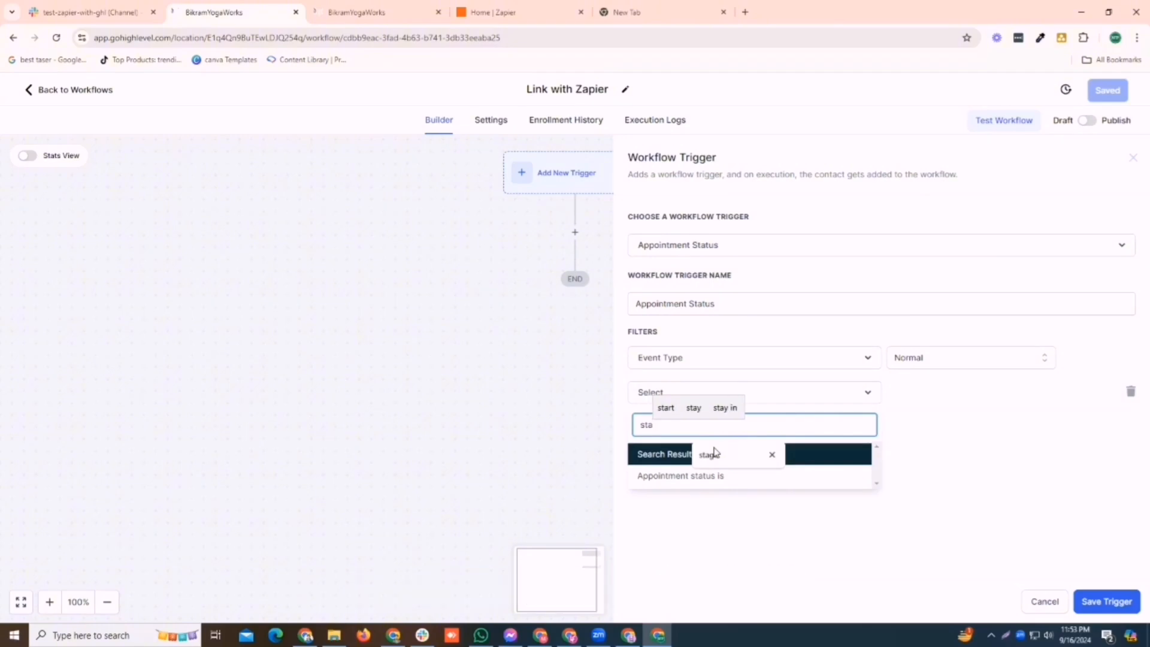
left_click(670, 476)
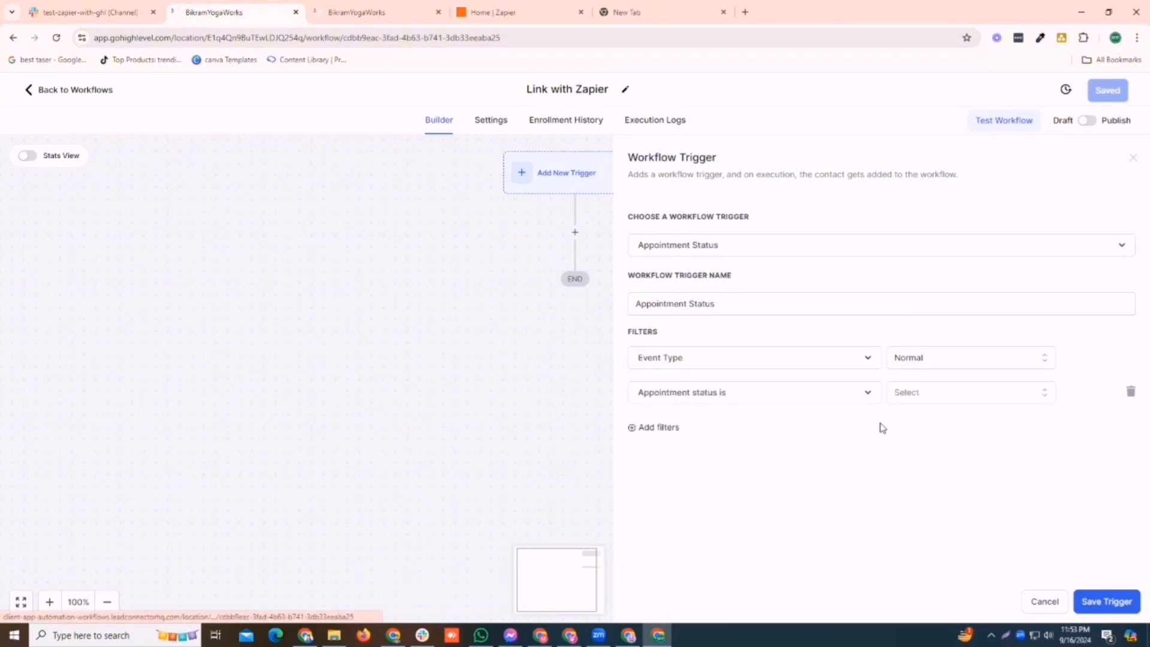
left_click(916, 394)
left_click(924, 476)
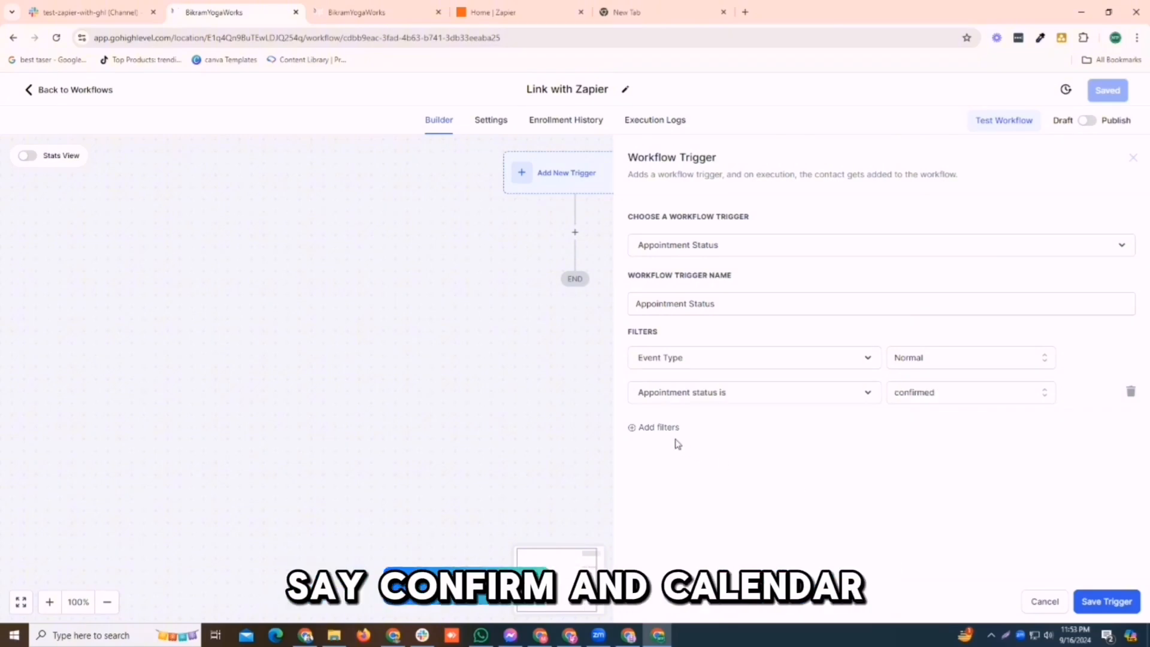
- Add an 'In calendar' filter set to TST and save the trigger
left_click(658, 427)
left_click(677, 432)
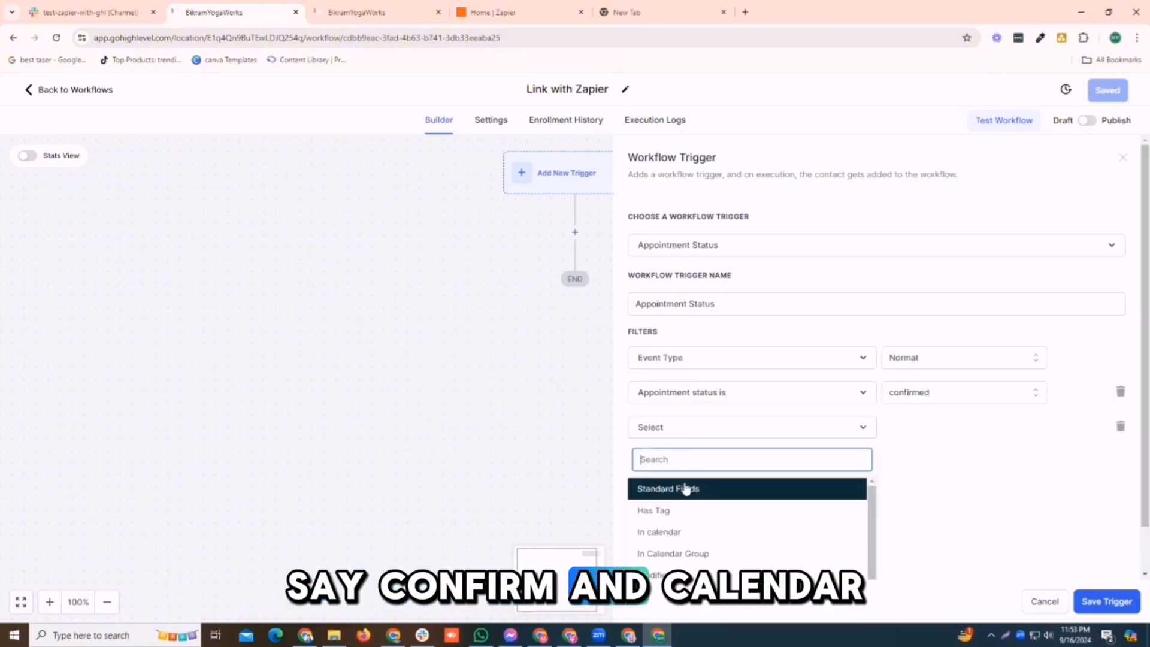
left_click(678, 532)
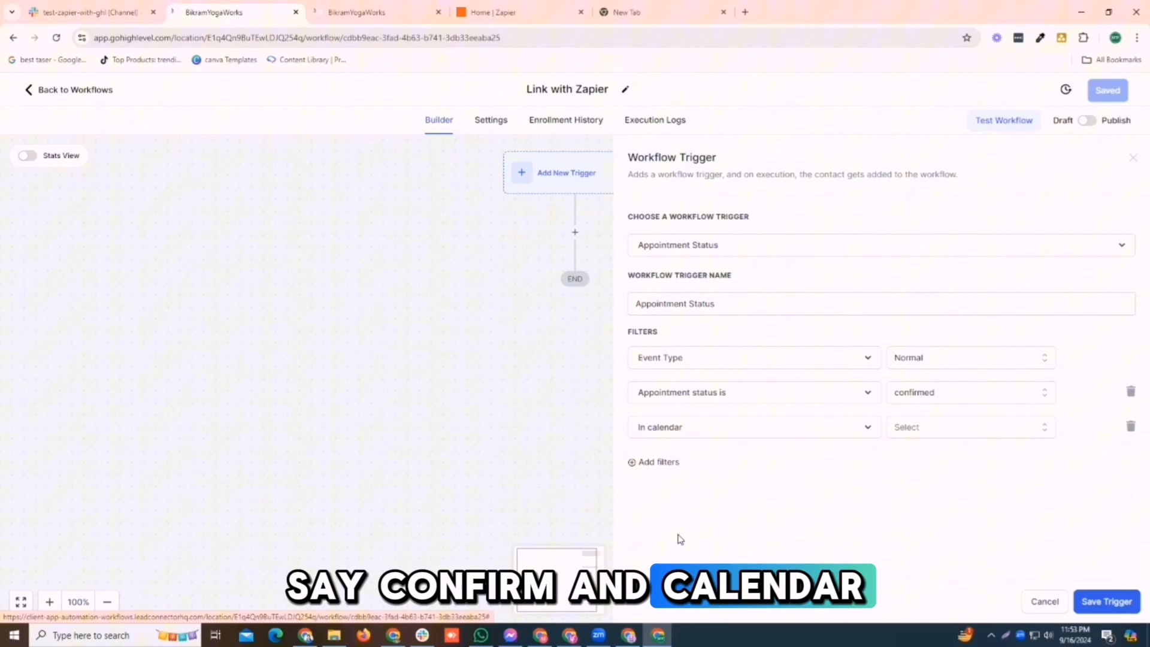
left_click(924, 428)
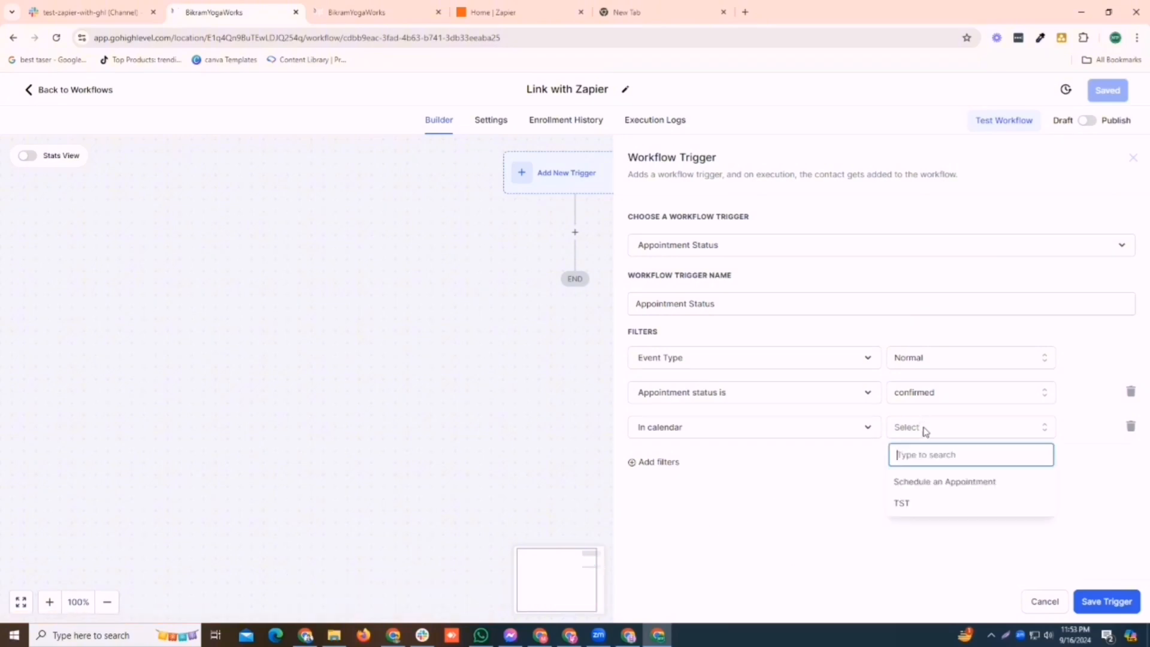
left_click(911, 504)
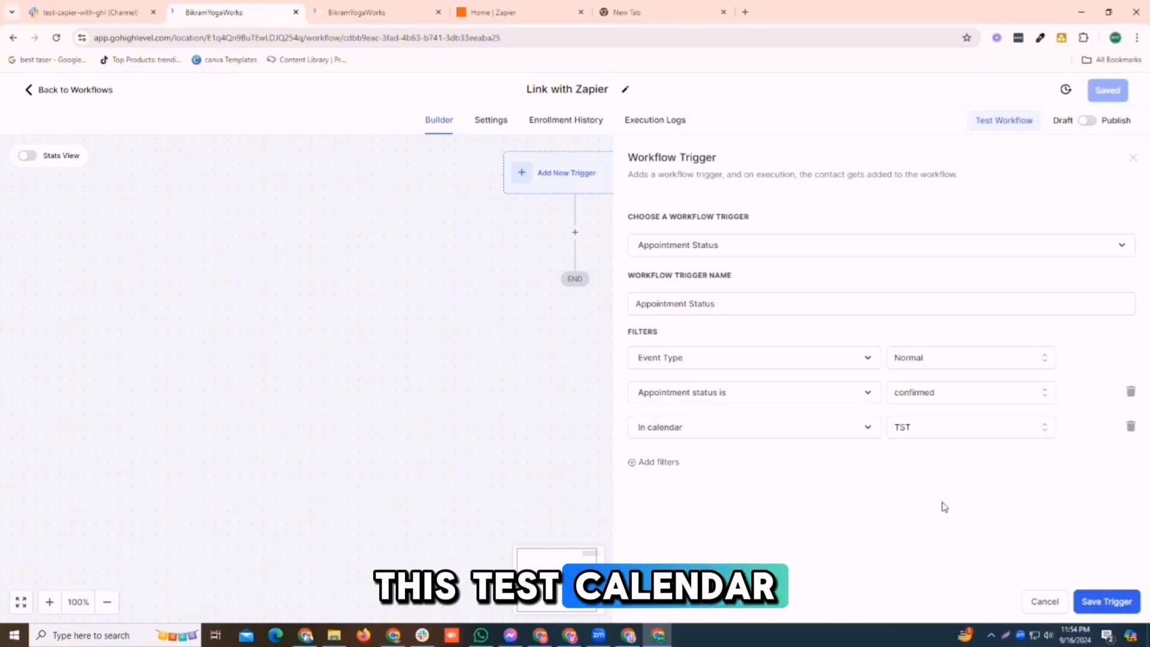
left_click(952, 432)
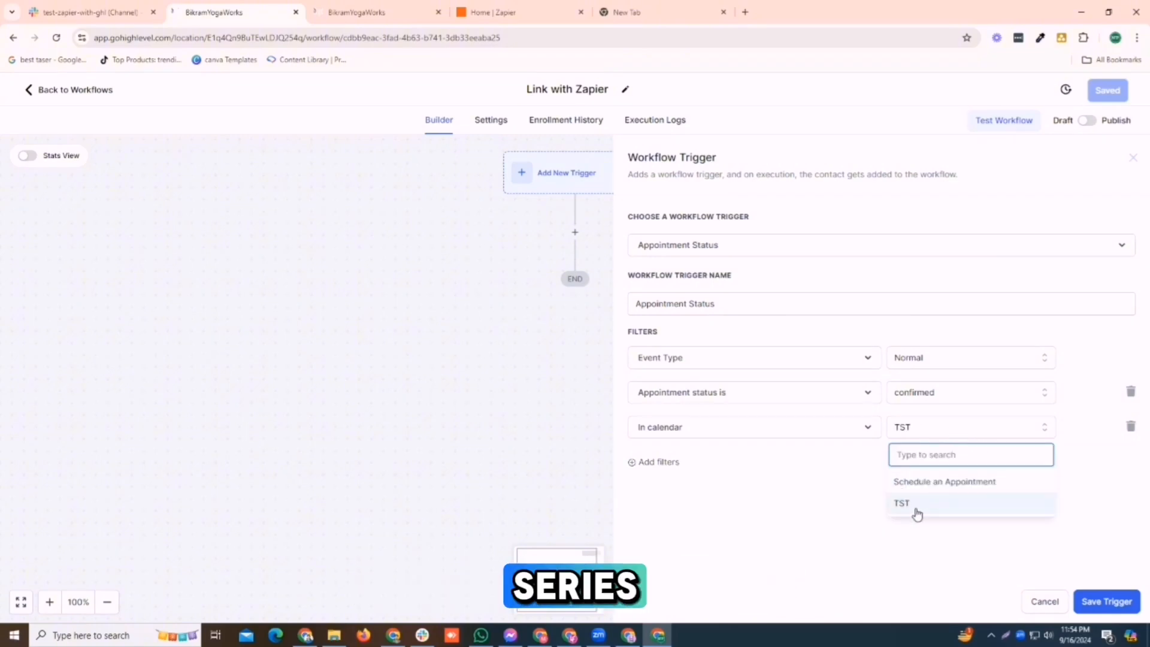
left_click(935, 511)
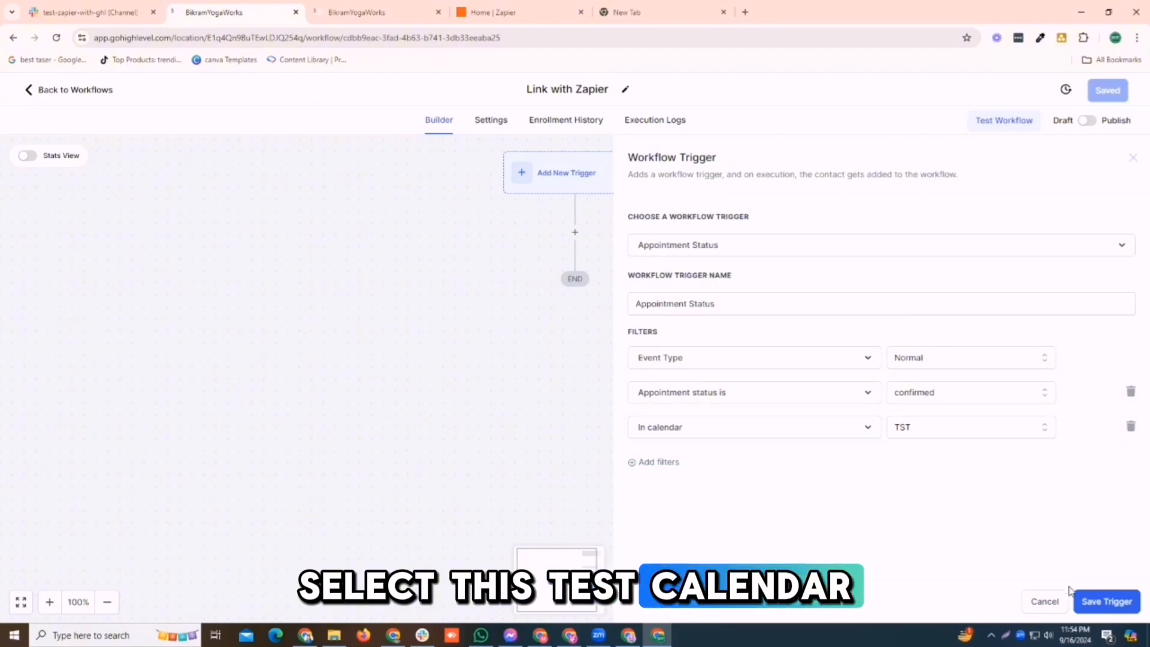
left_click(1089, 600)
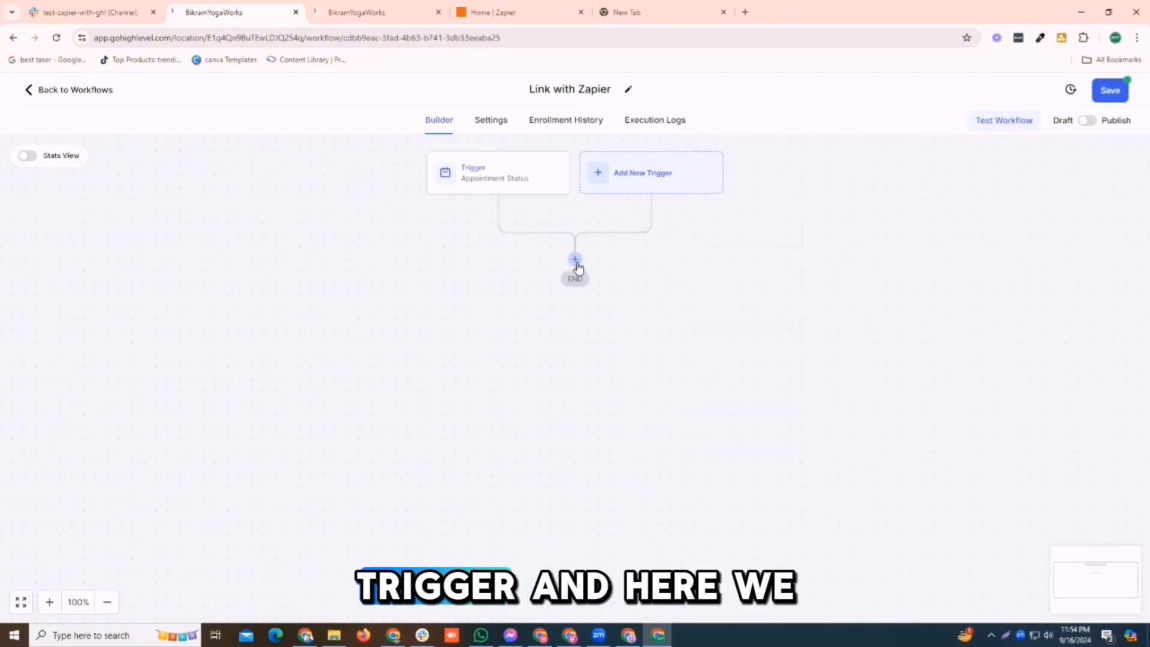
- Below the Appointment Status trigger, search actions for 'web' and add a Webhook action
left_click(575, 260)
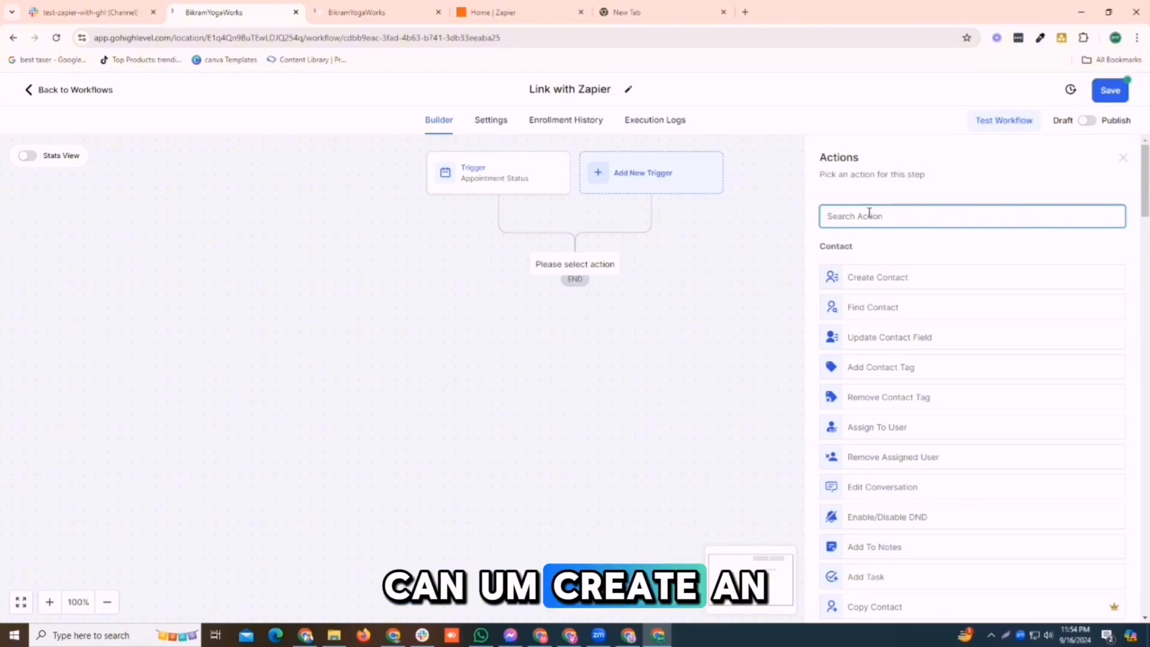
type("web")
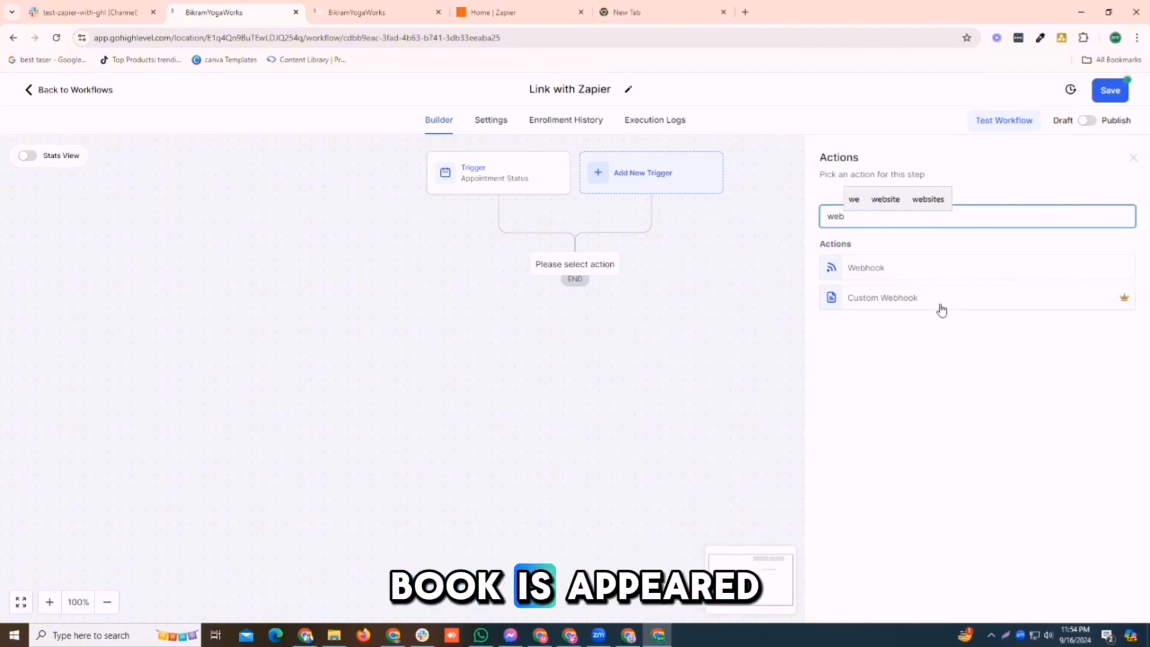
left_click(898, 273)
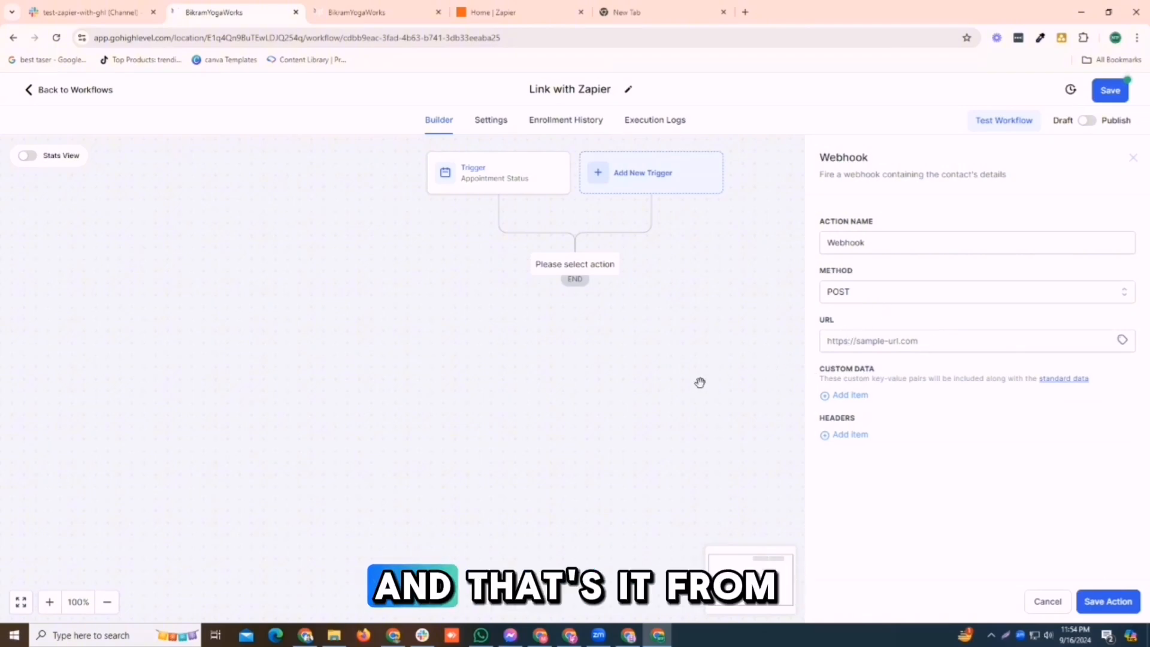
- Start a new Zap from the Zapier home page and open the app picker for its trigger
left_click(477, 8)
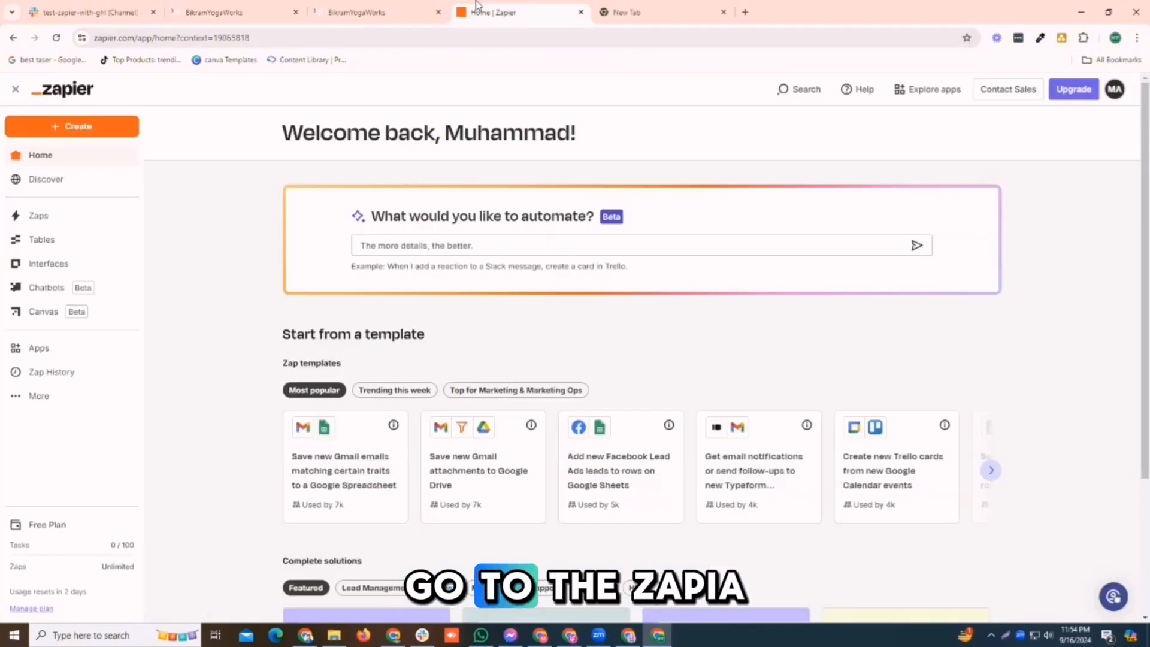
left_click(84, 124)
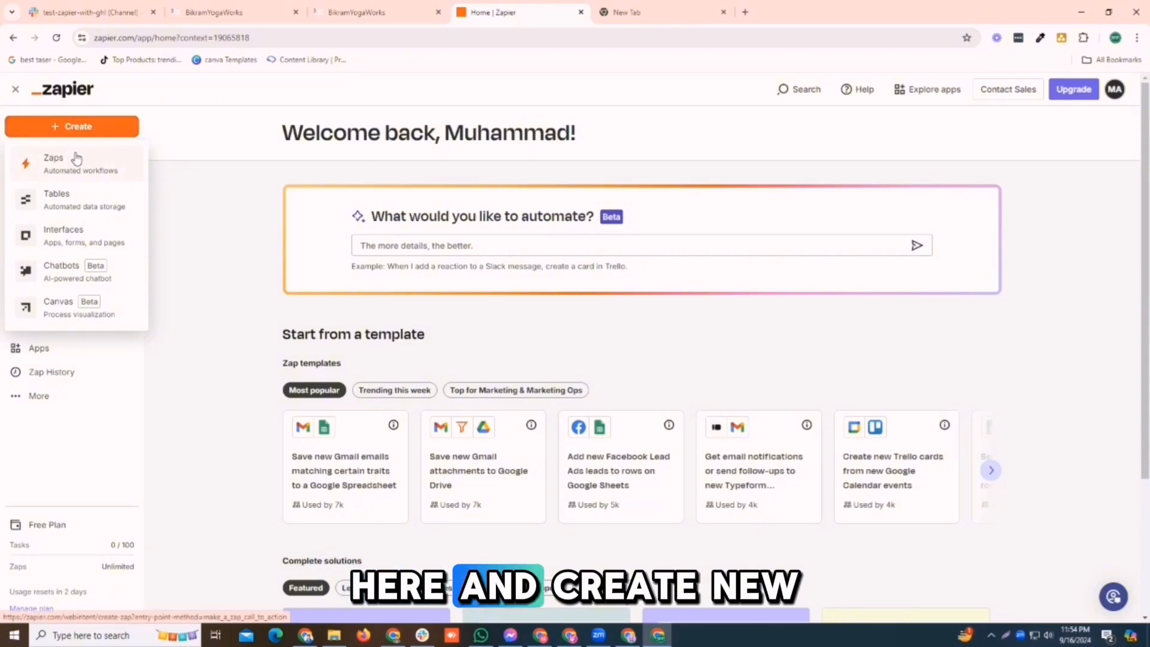
left_click(74, 154)
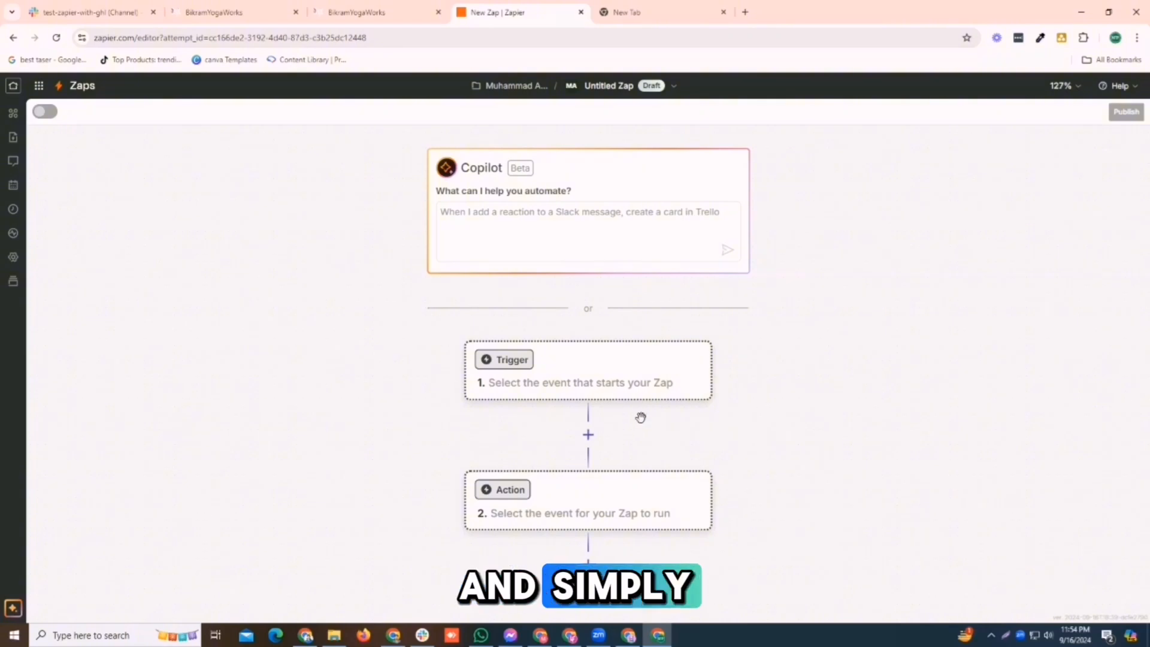
scroll(834, 325, "down", 3)
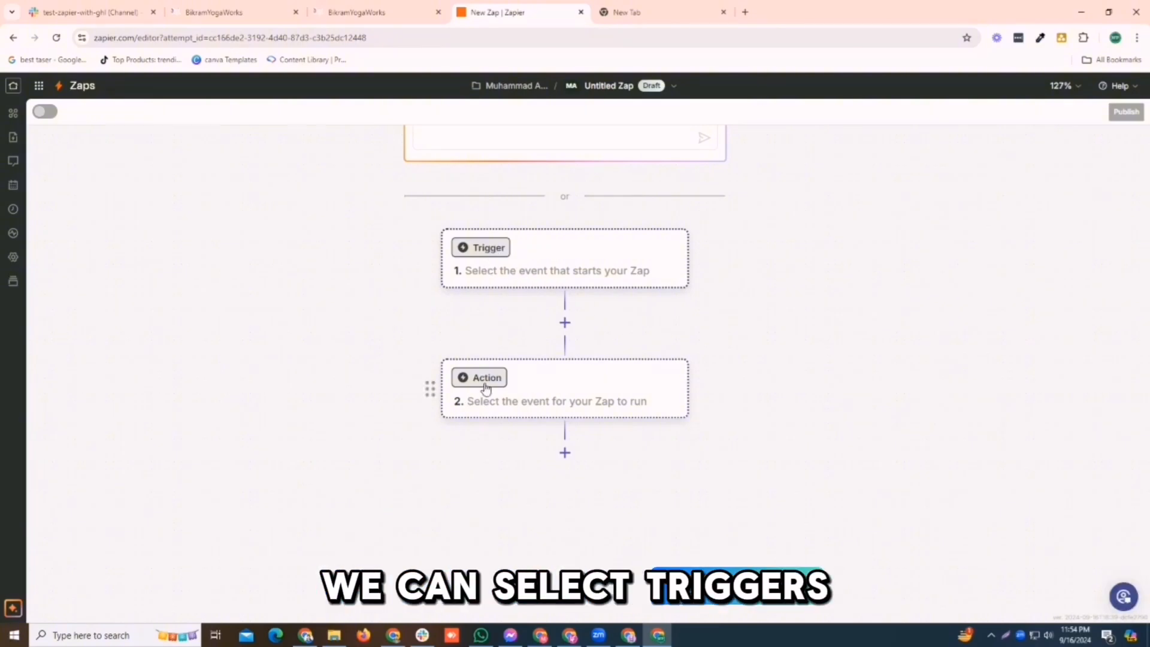
left_click(489, 248)
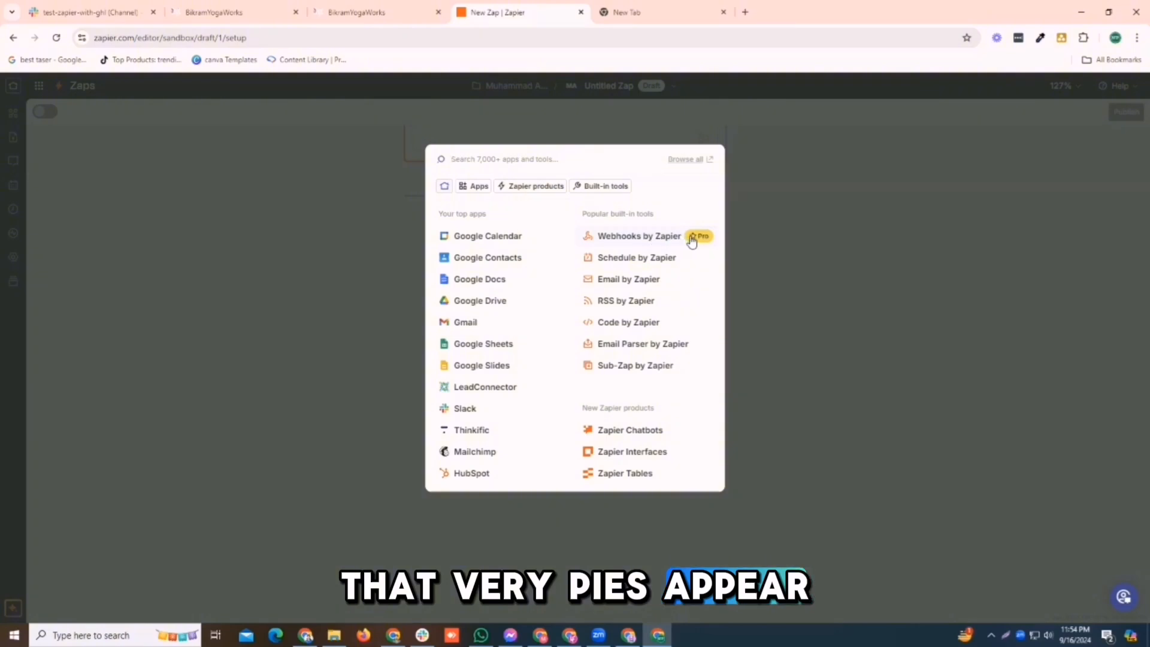
- Set the trigger to Webhooks by Zapier Catch Hook, test it, and copy the webhook URL
left_click(656, 236)
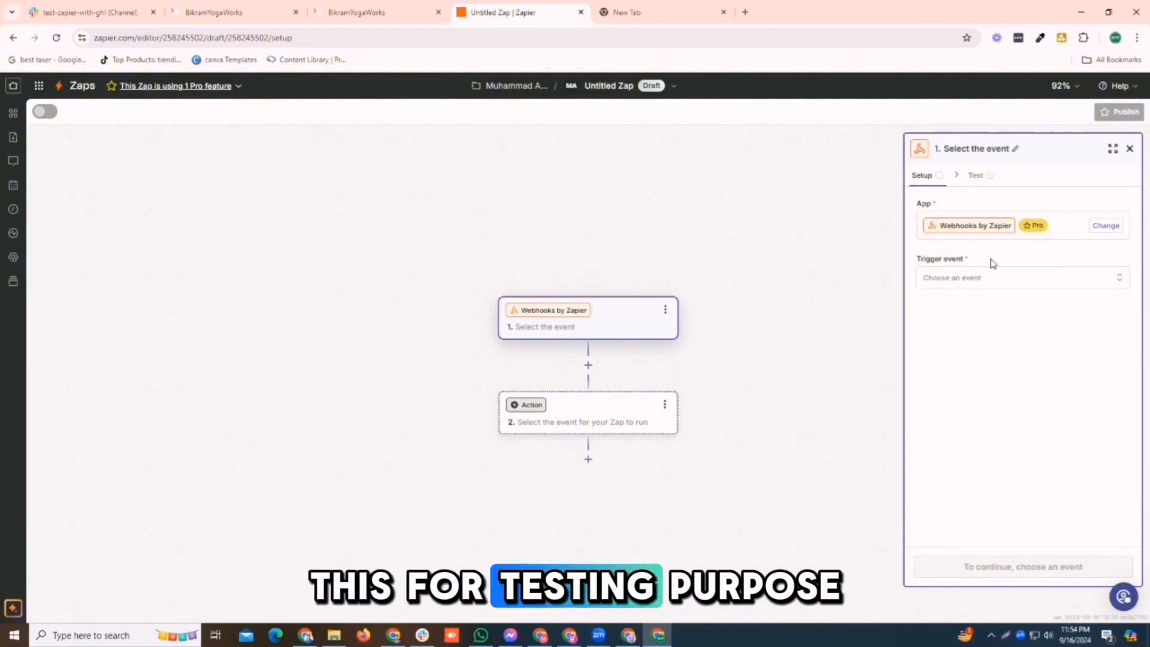
left_click(950, 280)
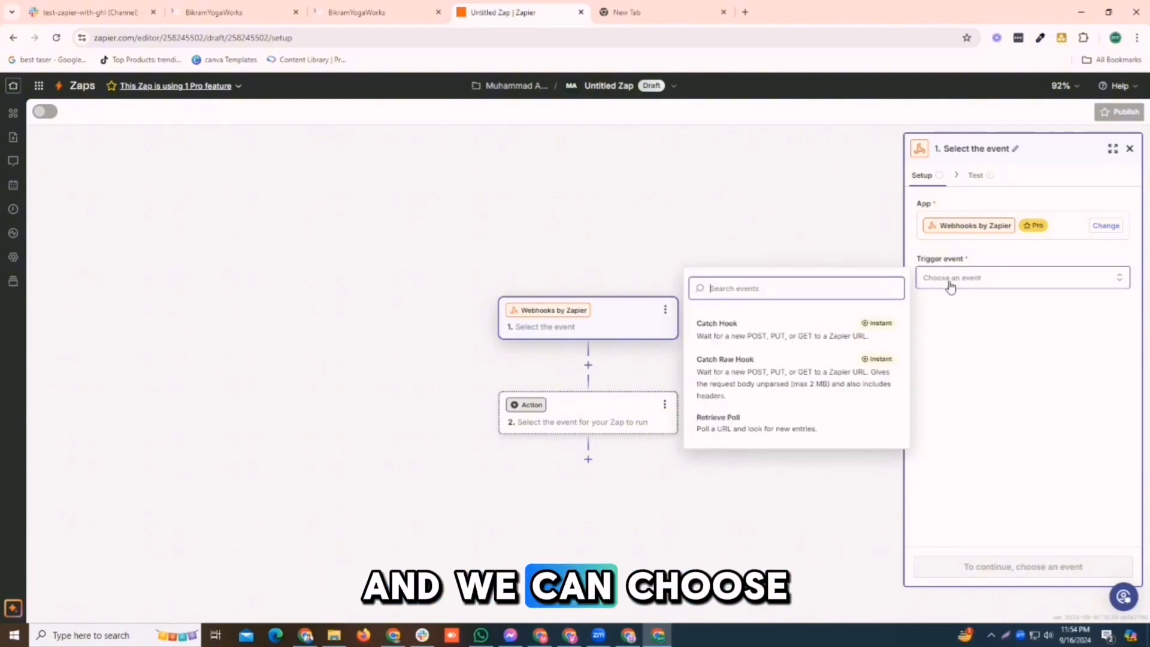
left_click(741, 338)
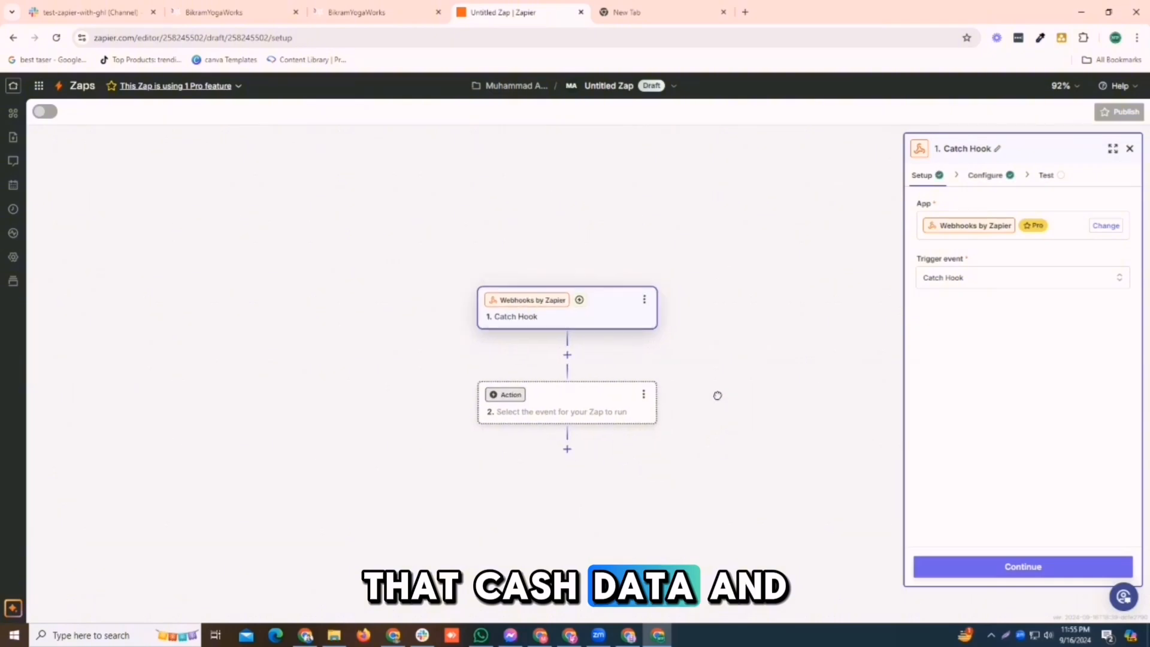
left_click(993, 567)
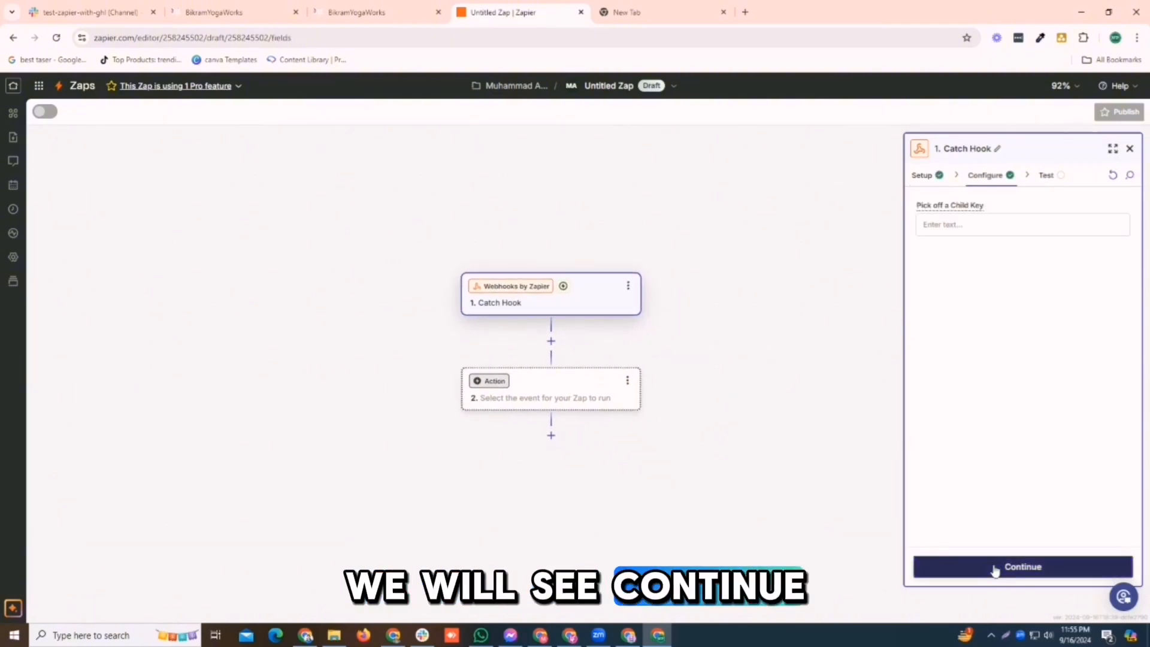
left_click(994, 568)
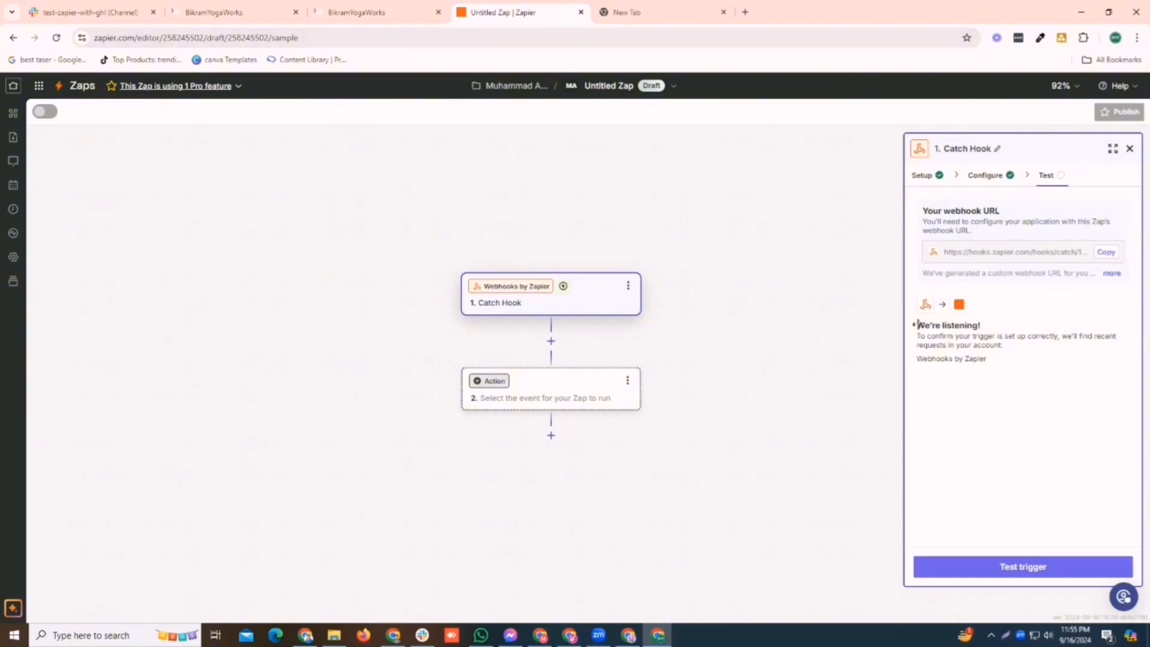
left_click(1007, 568)
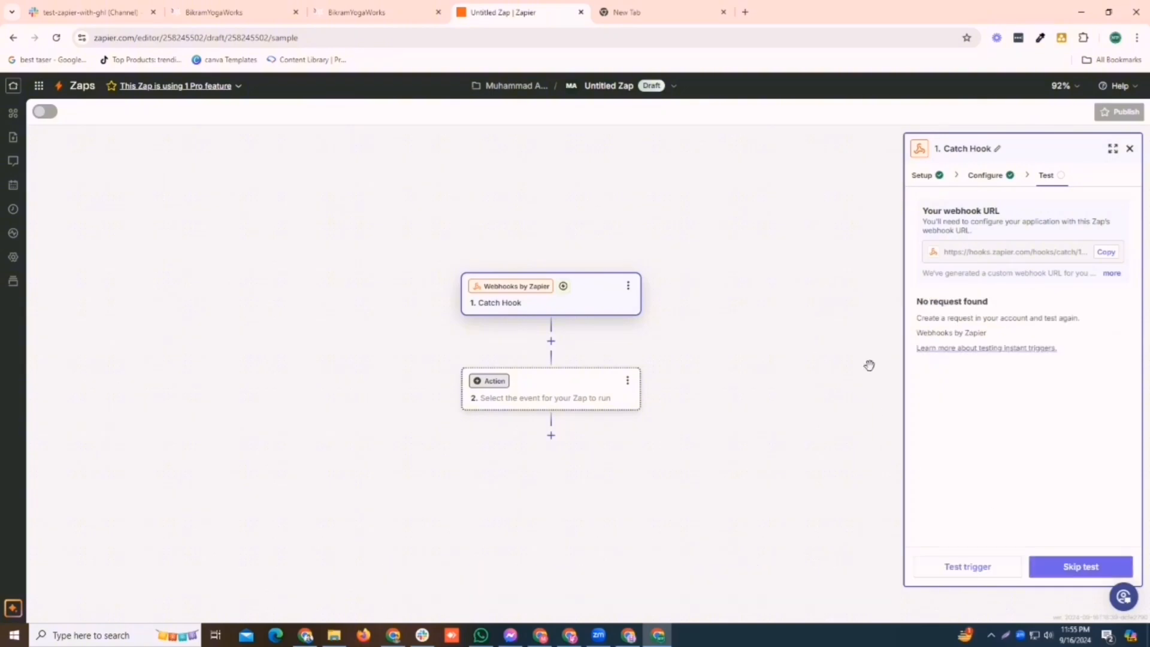
left_click(1106, 252)
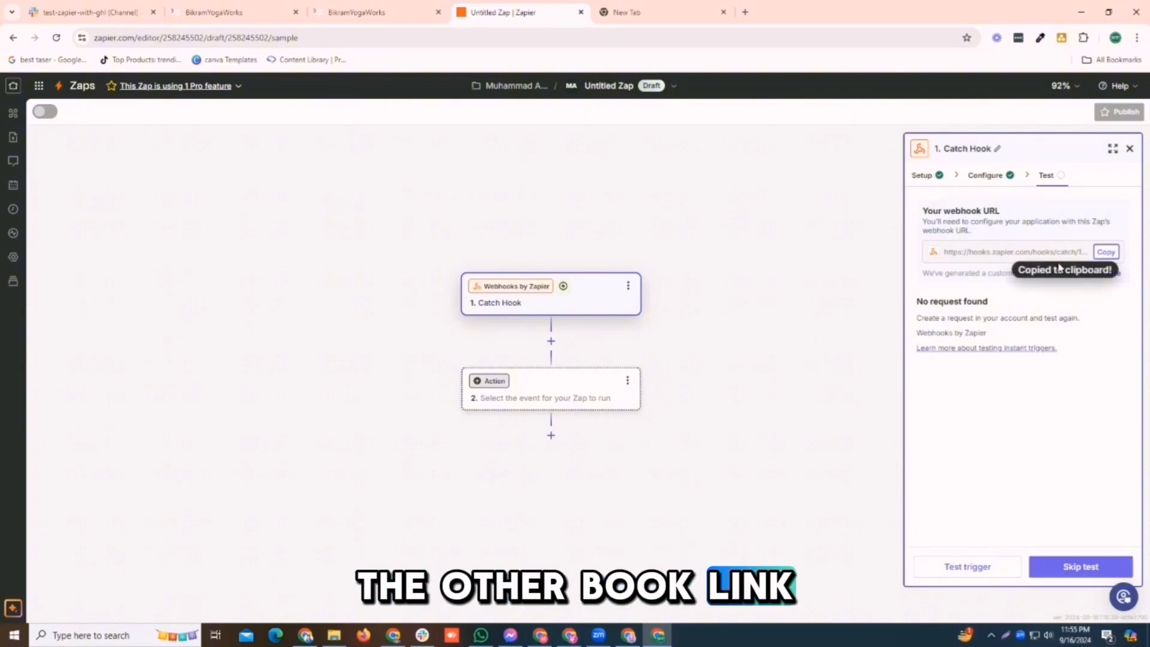
- Paste the Zapier webhook URL into the Webhook action's URL field and save the action
left_click(236, 12)
left_click(889, 341)
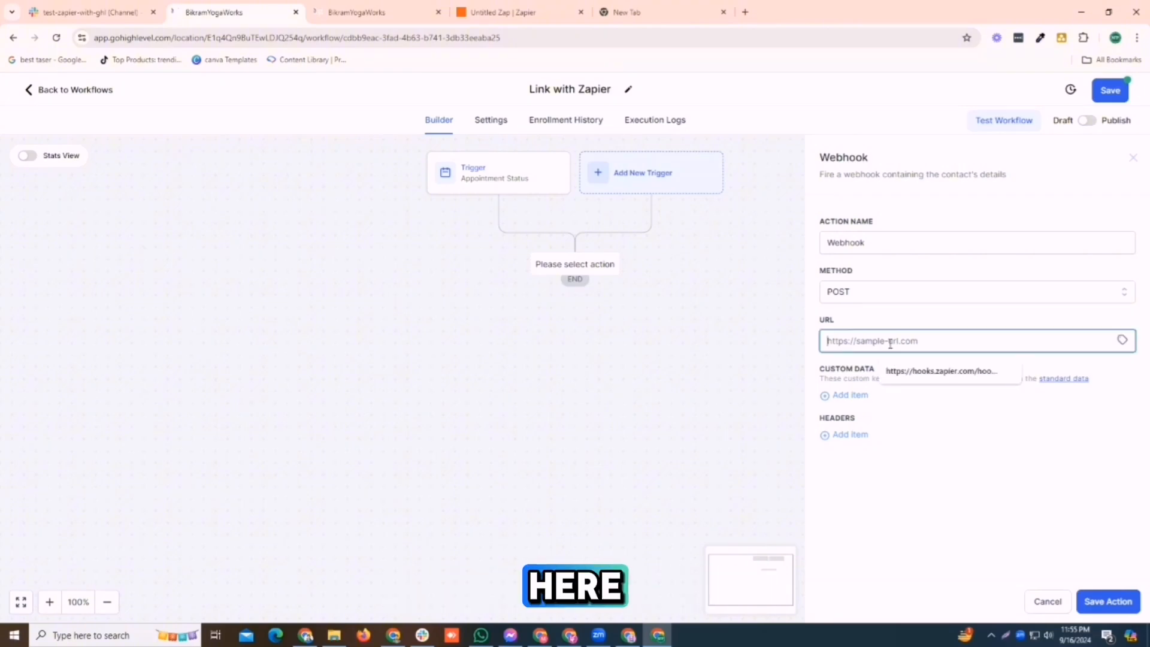
key("ctrl+v")
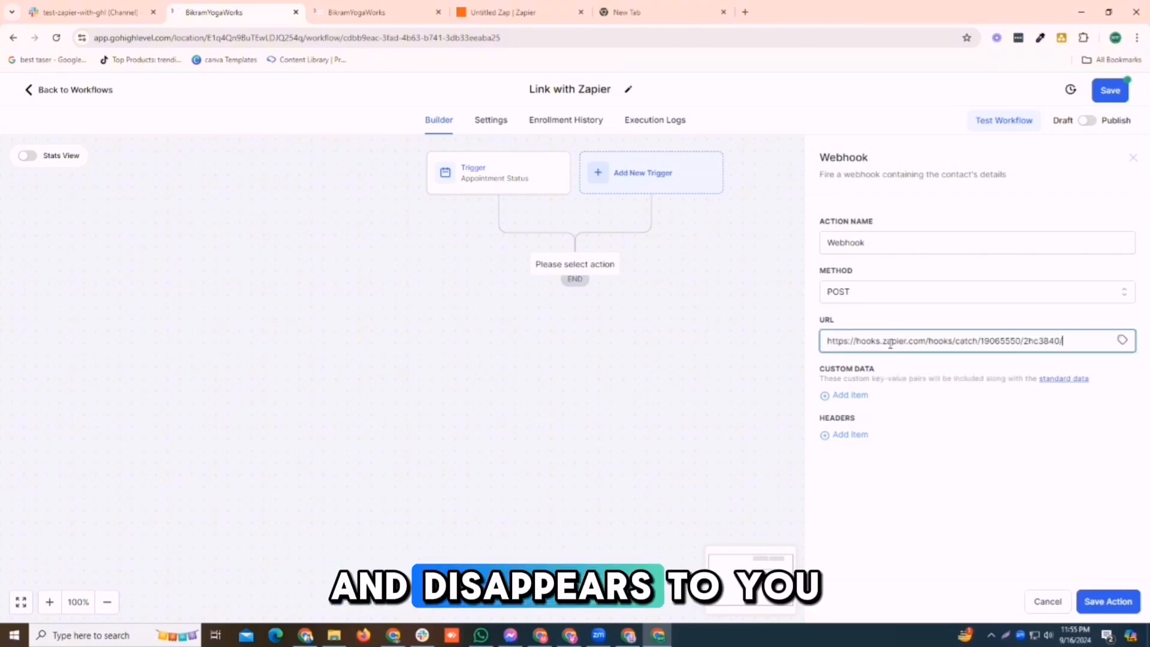
left_click(1104, 601)
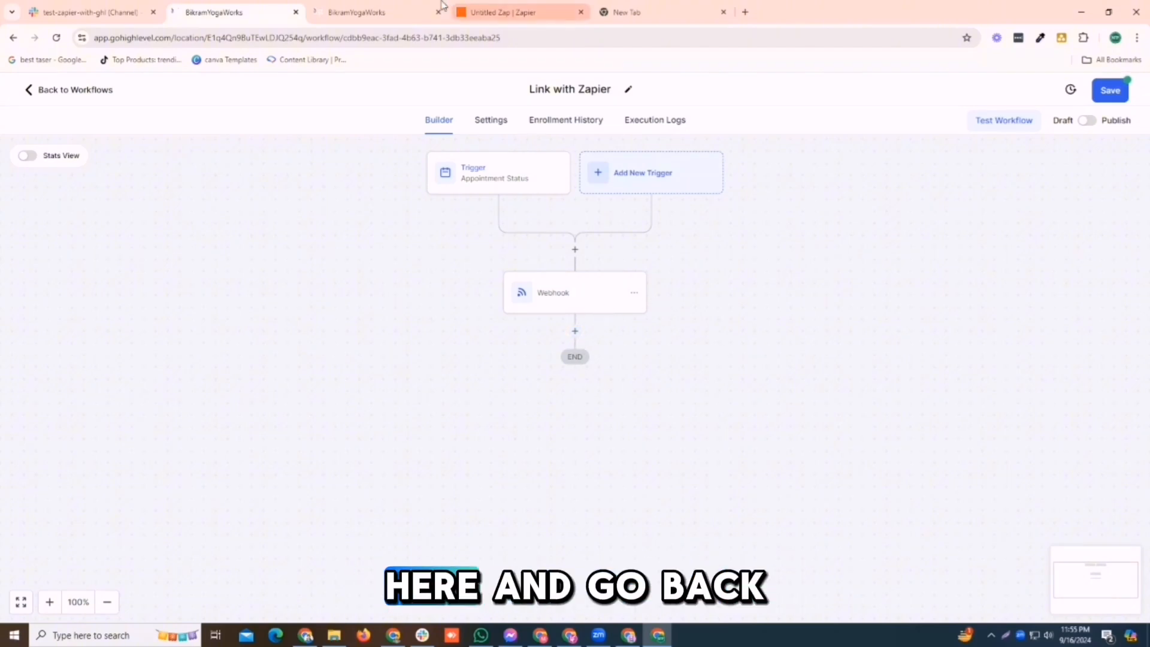
- Test the Catch Hook trigger in Zapier, continue past the test, and close the app picker
left_click(488, 11)
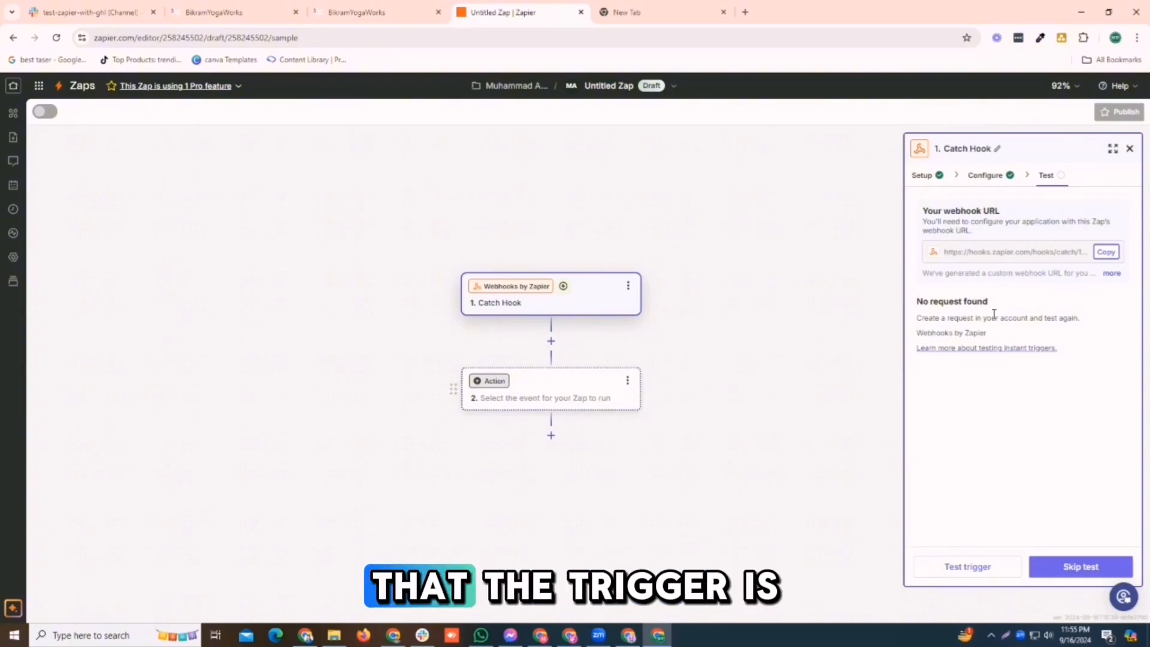
left_click(1054, 570)
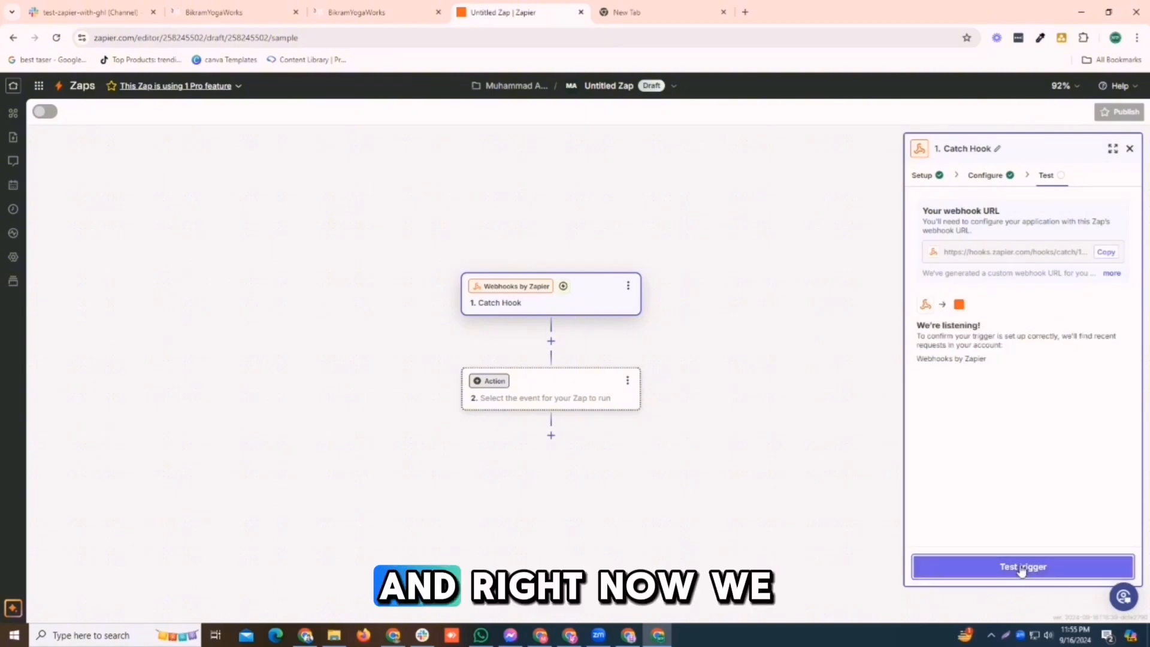
left_click(1044, 572)
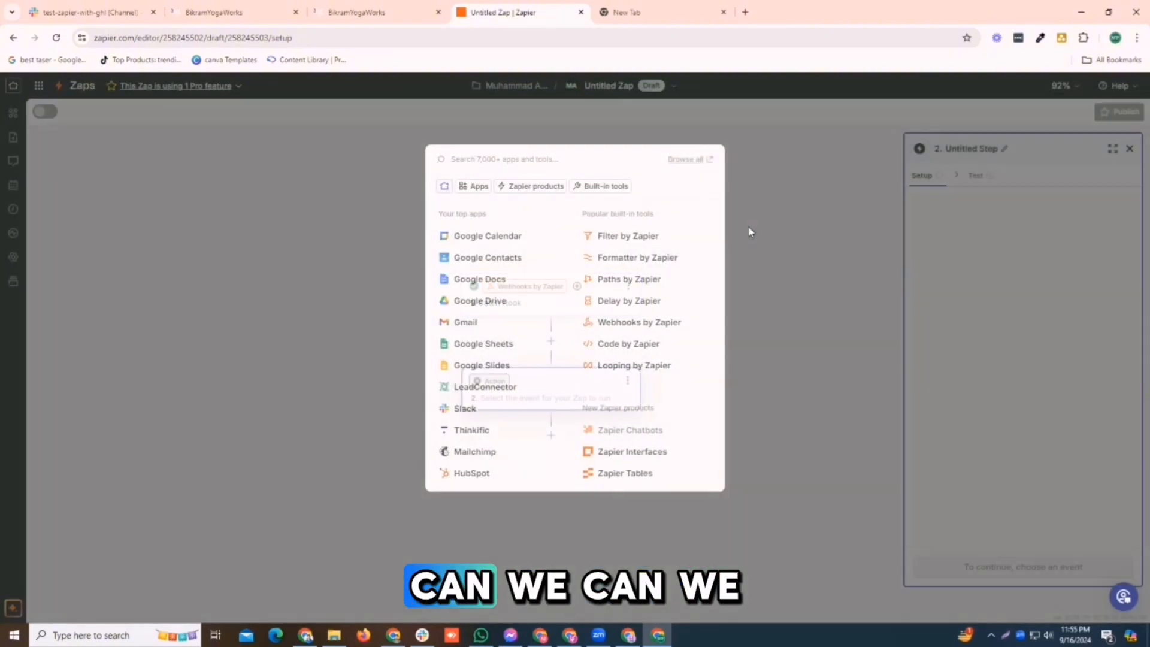
left_click(747, 225)
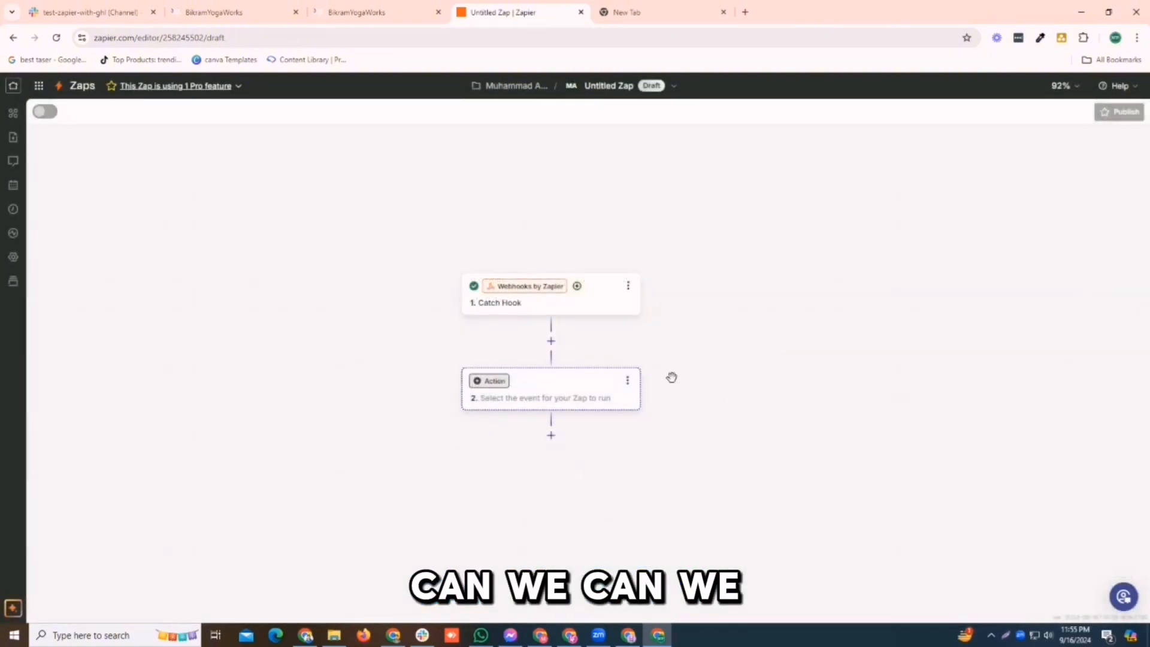
- Choose Slack as the app for the Zap's action step
left_click(564, 403)
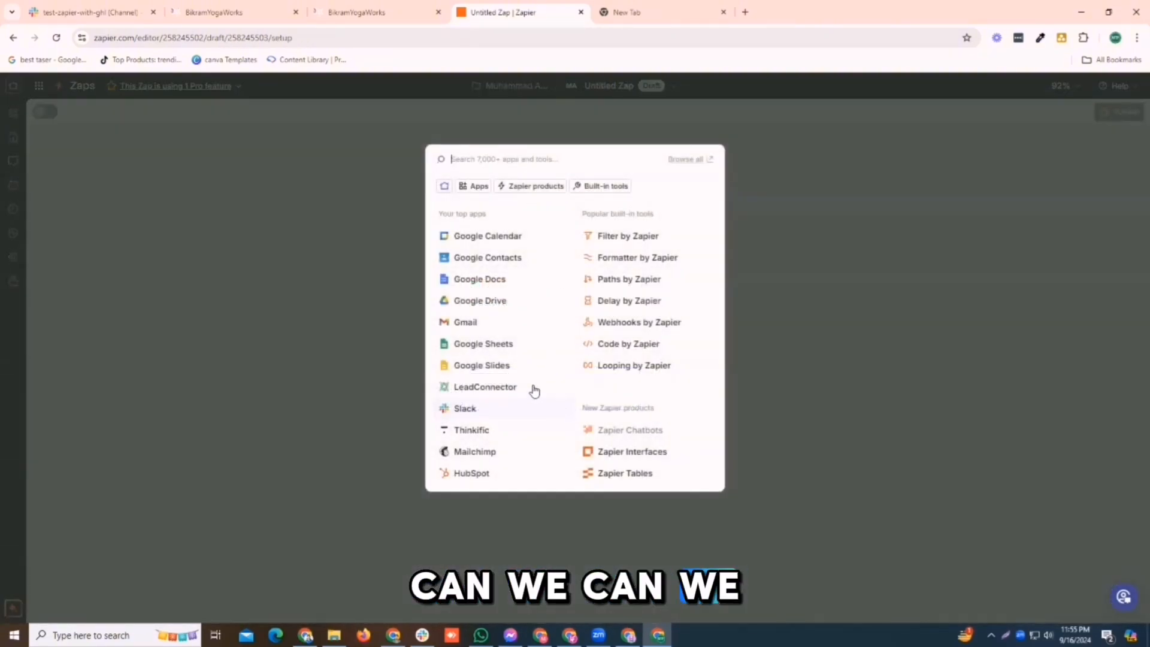
left_click(794, 266)
left_click(494, 382)
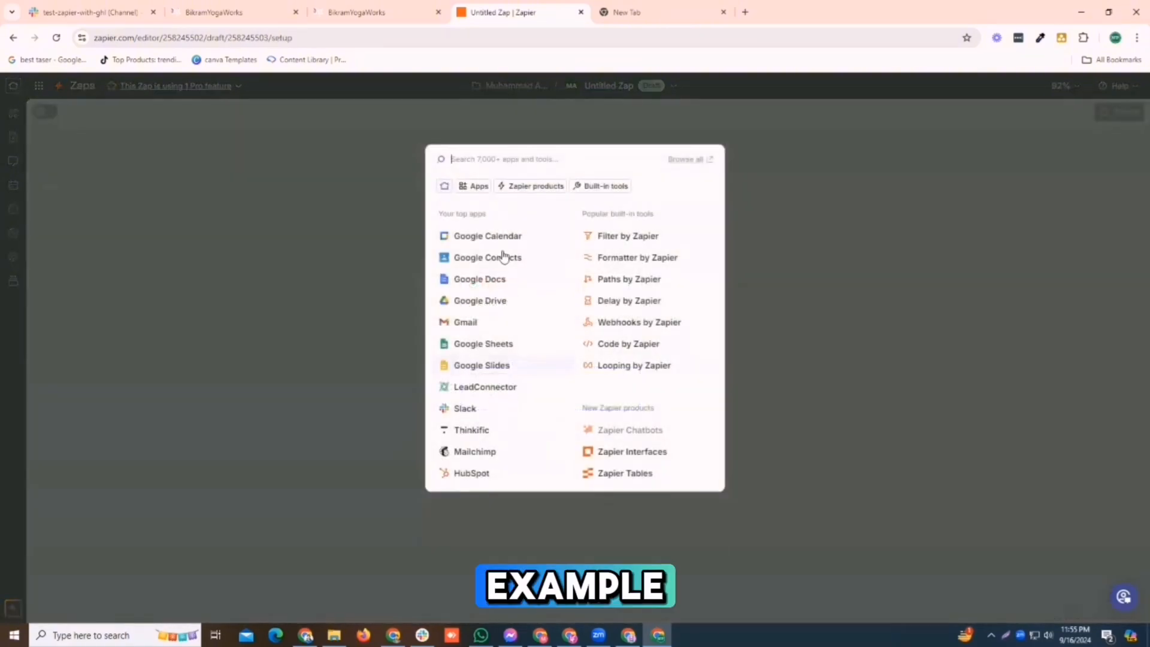
left_click(461, 412)
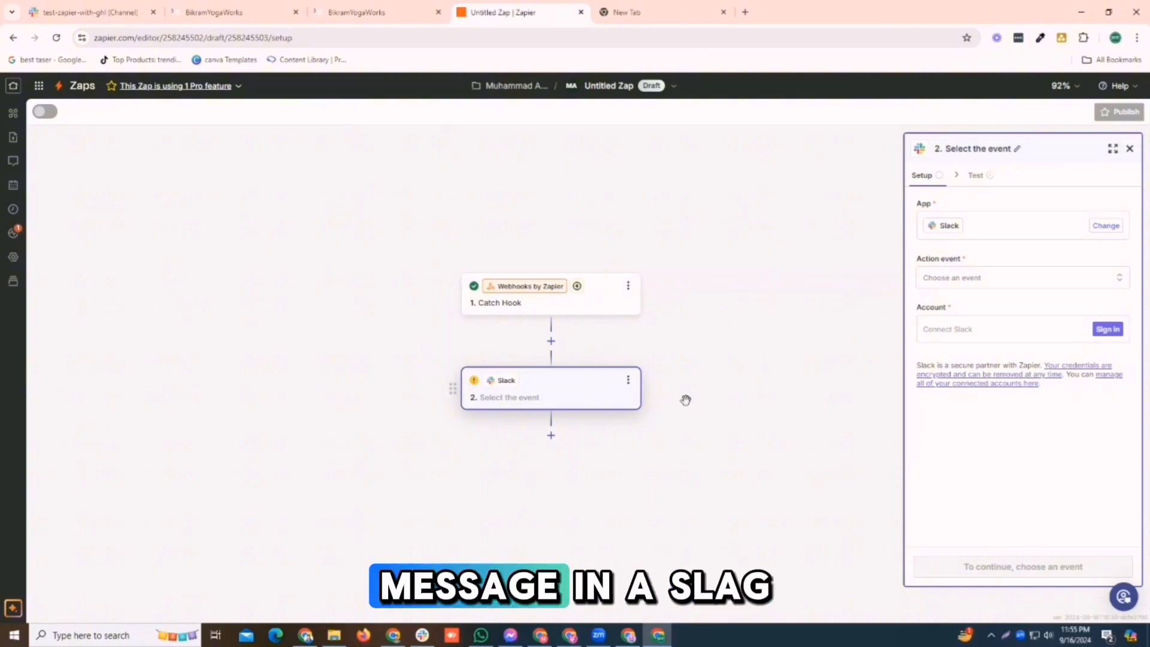
left_click(1098, 329)
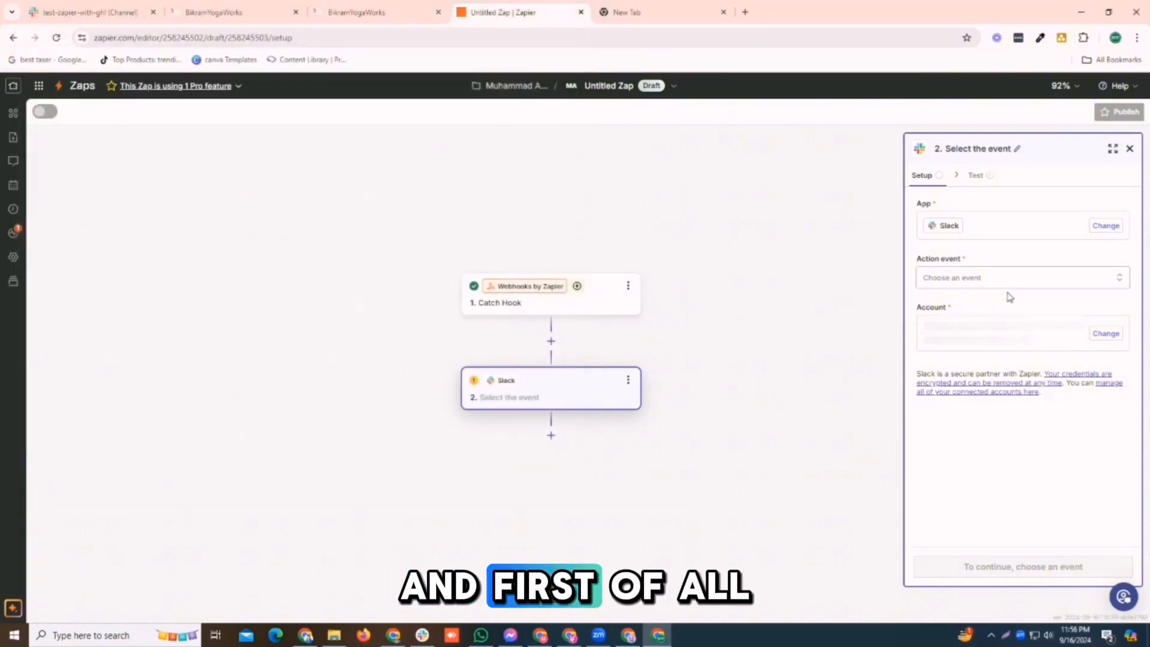
- Set the Slack action event to Send Channel Message and begin connecting a Slack account
left_click(990, 277)
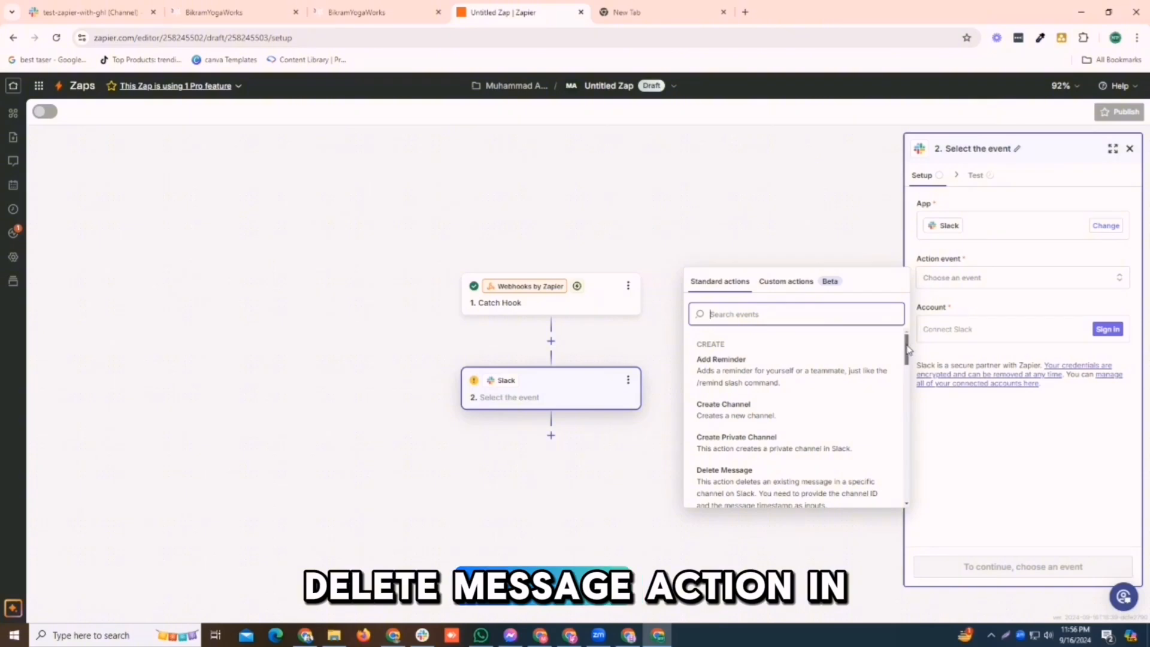
left_click_drag(906, 346, 879, 461)
type("send")
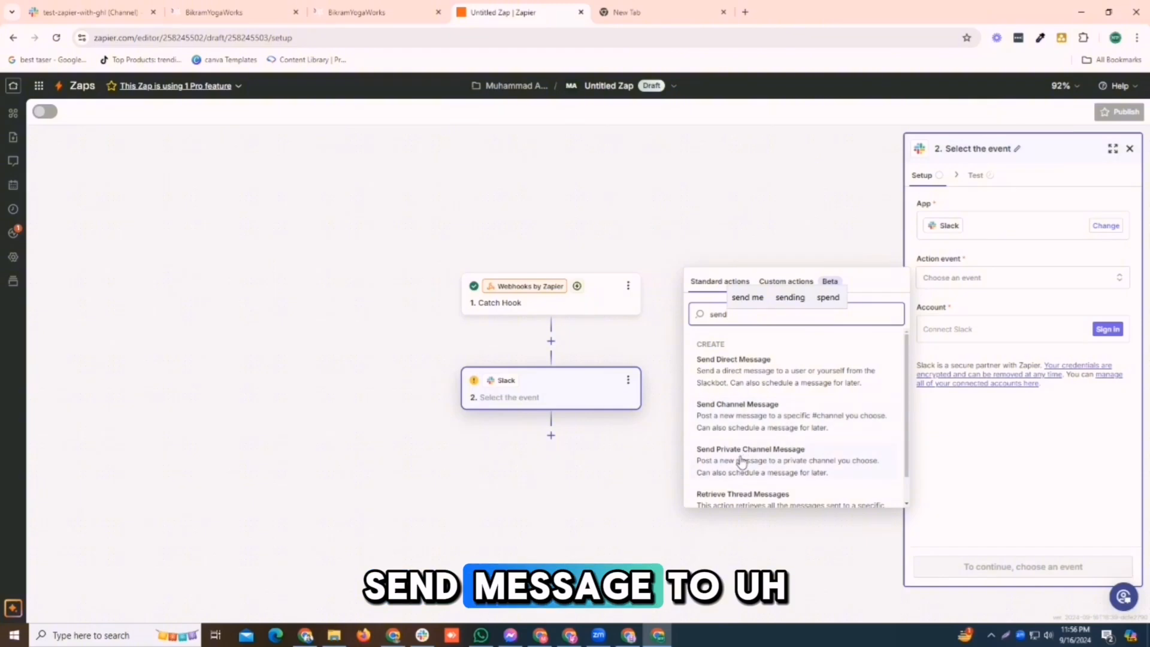
left_click(728, 418)
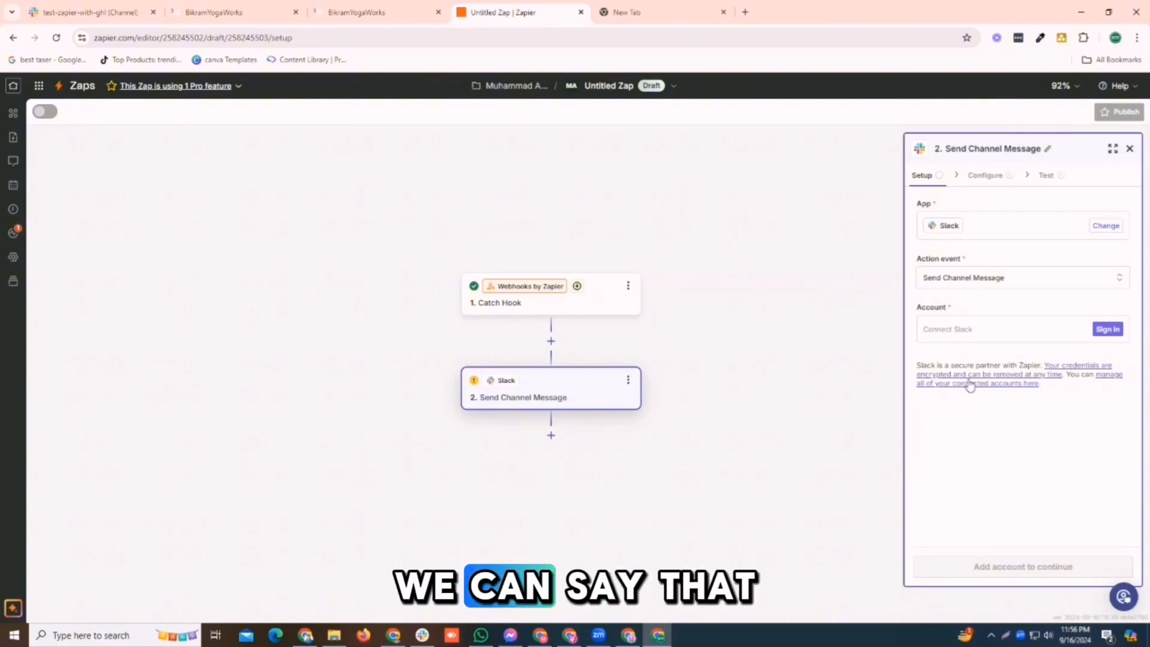
left_click(1107, 329)
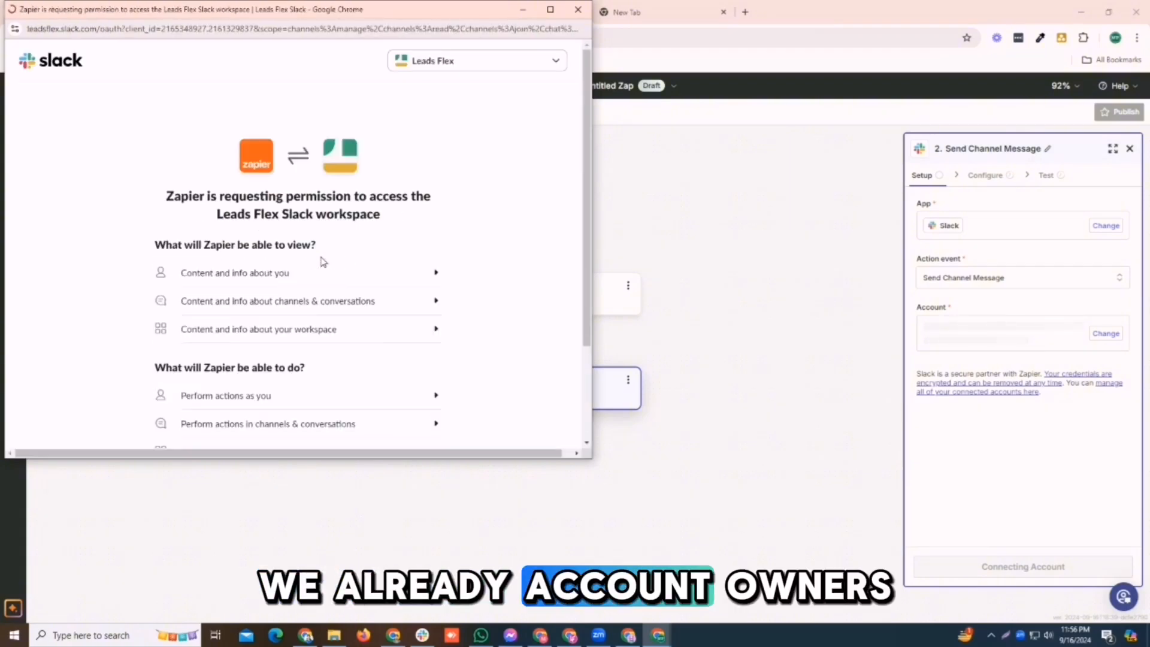
- Authorize Zapier for the Leads Flex Slack workspace and continue to the message settings
scroll(321, 262, "down", 1)
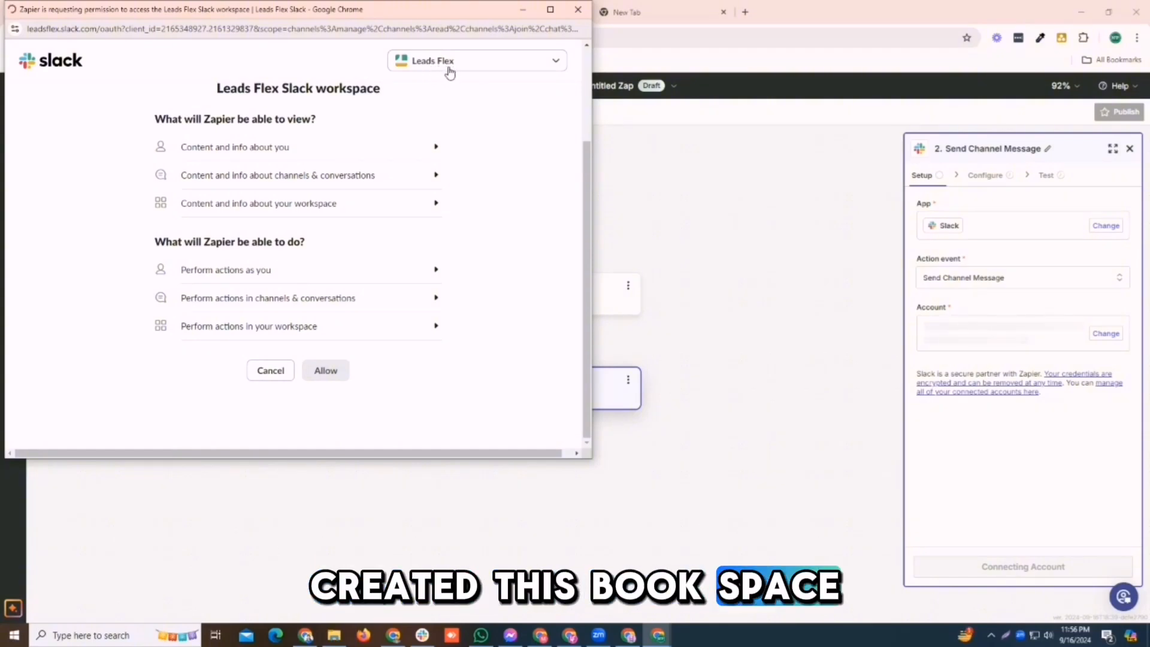
left_click(328, 369)
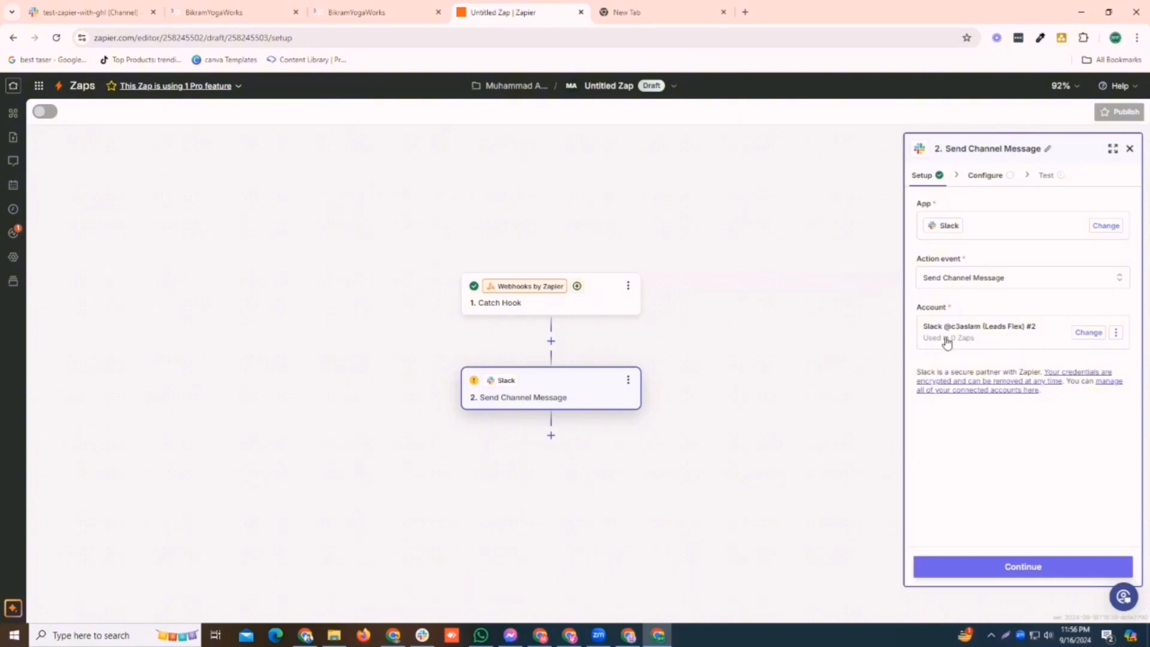
left_click(1025, 567)
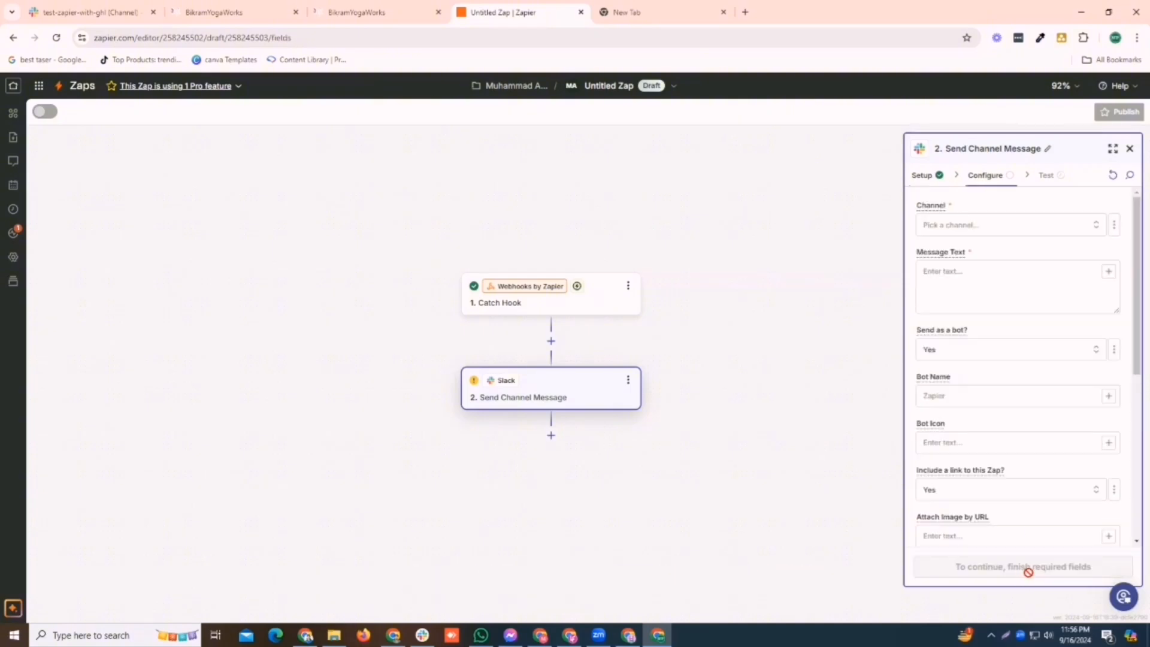
- Choose test-zapier-with-ghl as the Slack message channel after checking the workspace's channels
left_click(982, 226)
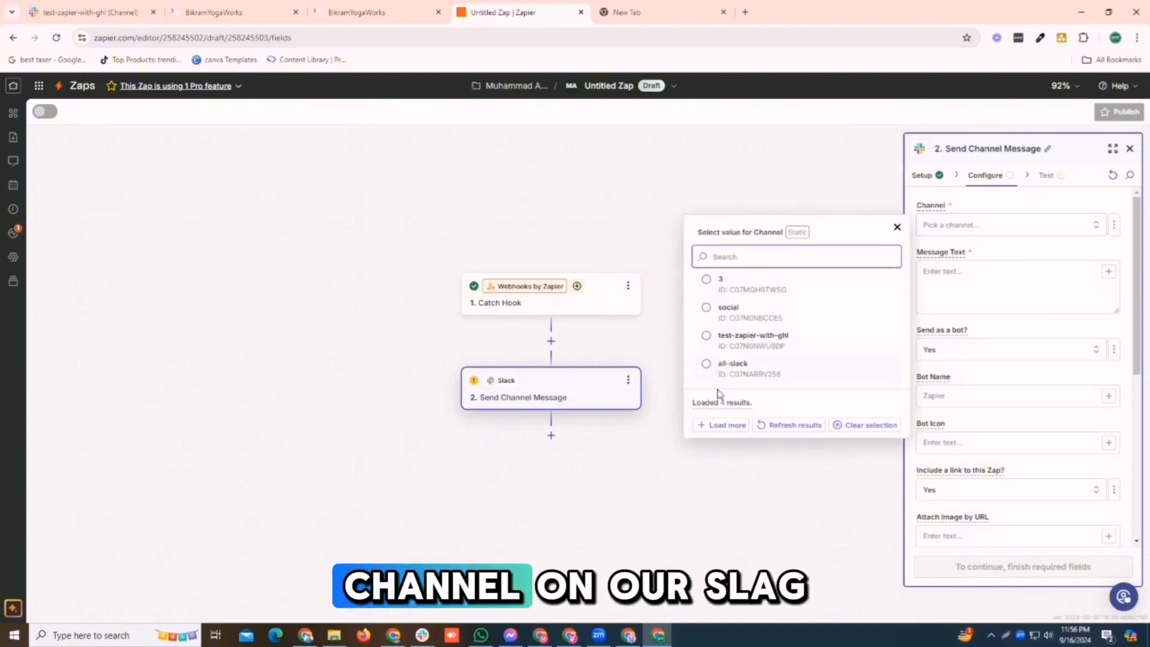
left_click(84, 12)
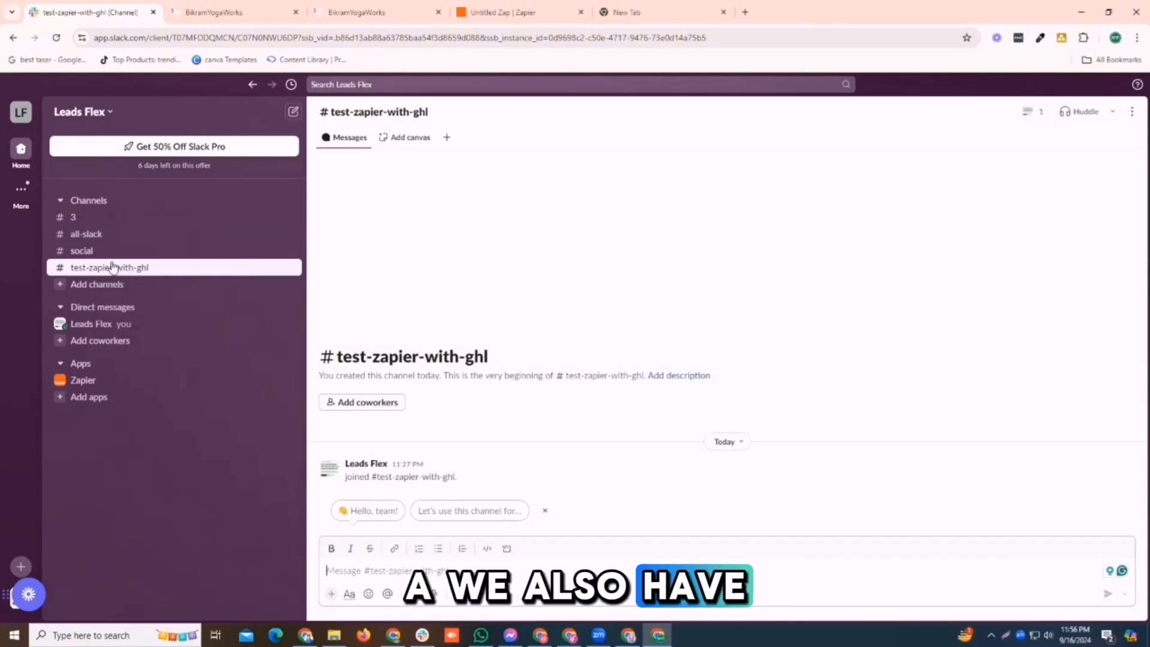
left_click(509, 12)
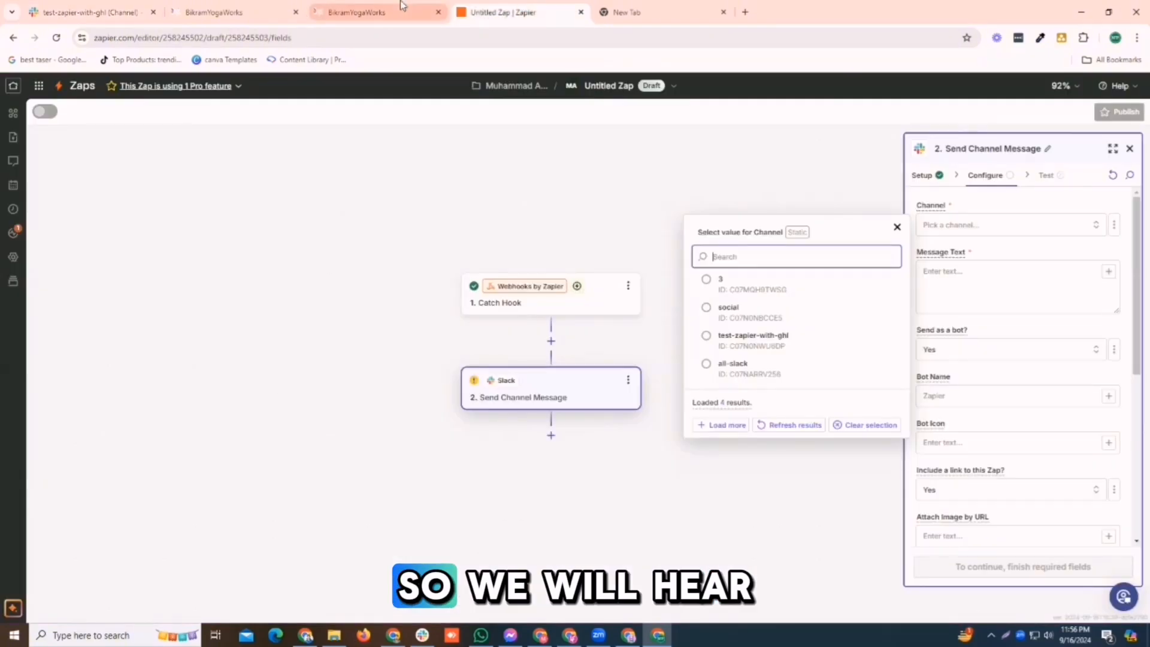
left_click(761, 339)
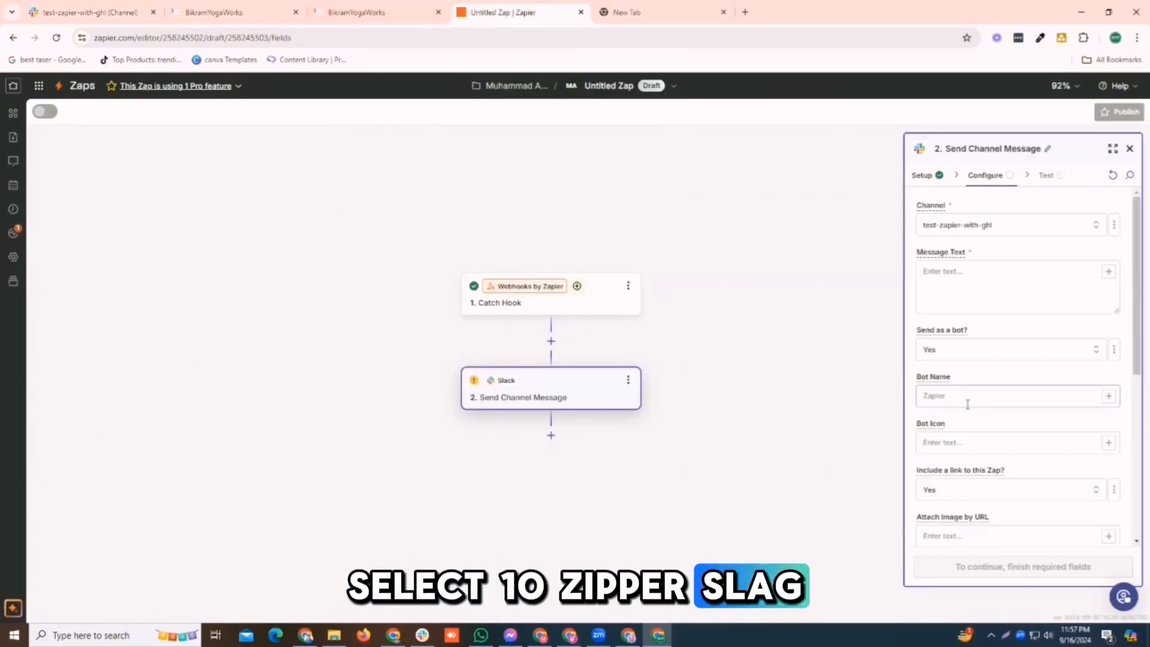
left_click(993, 303)
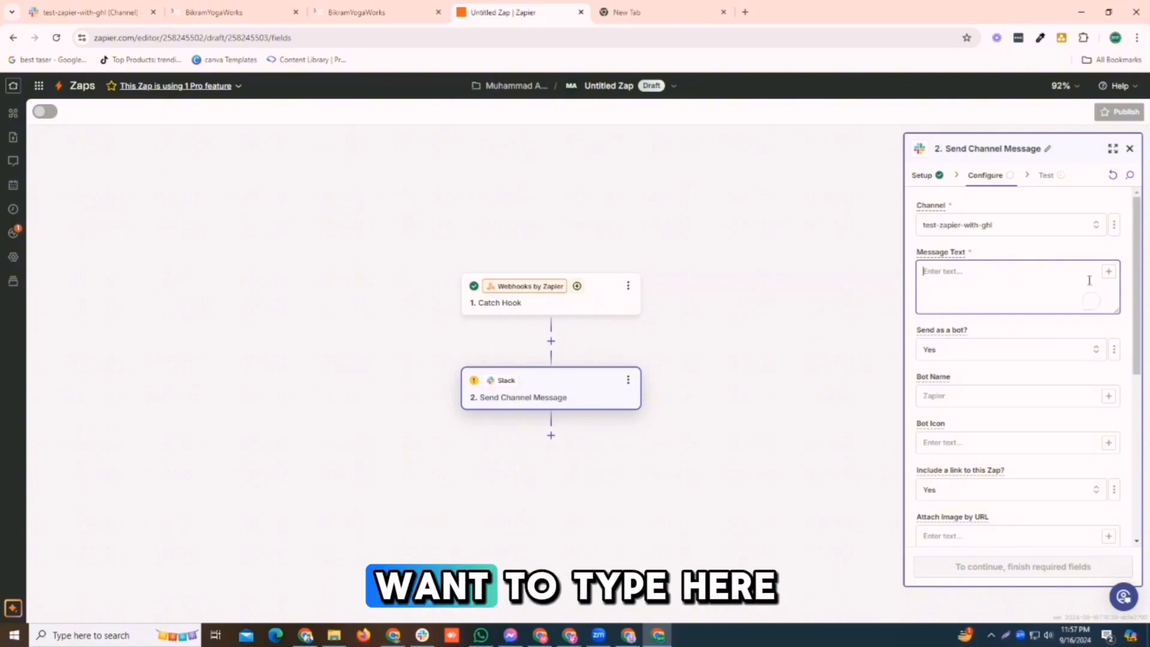
left_click(1107, 277)
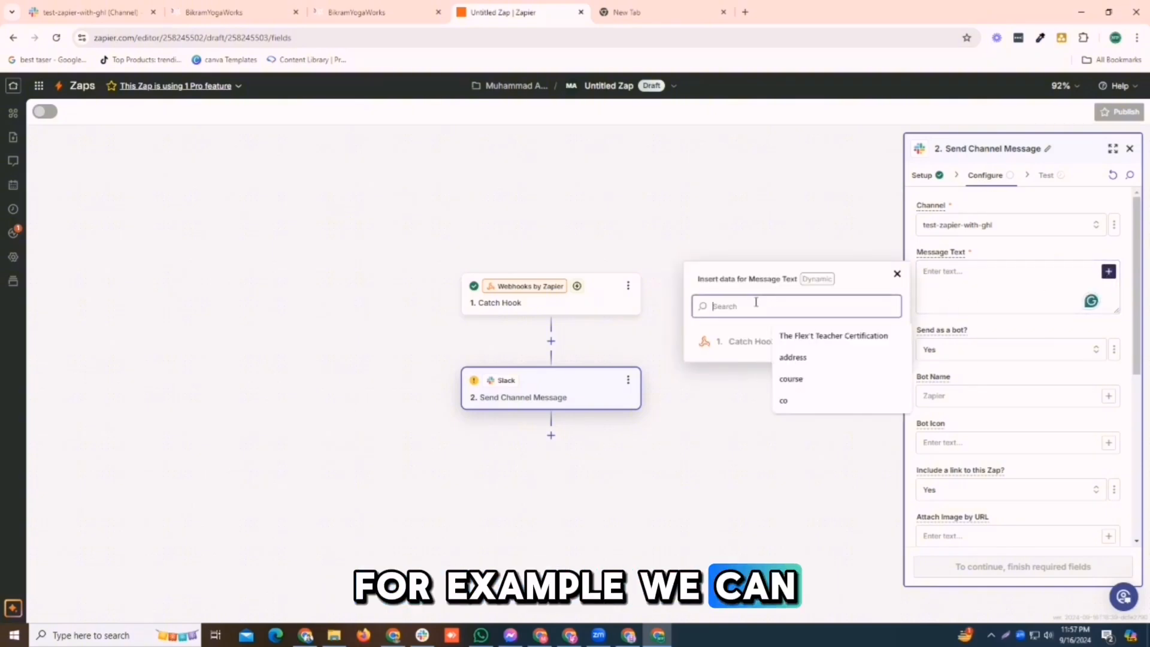
left_click(748, 339)
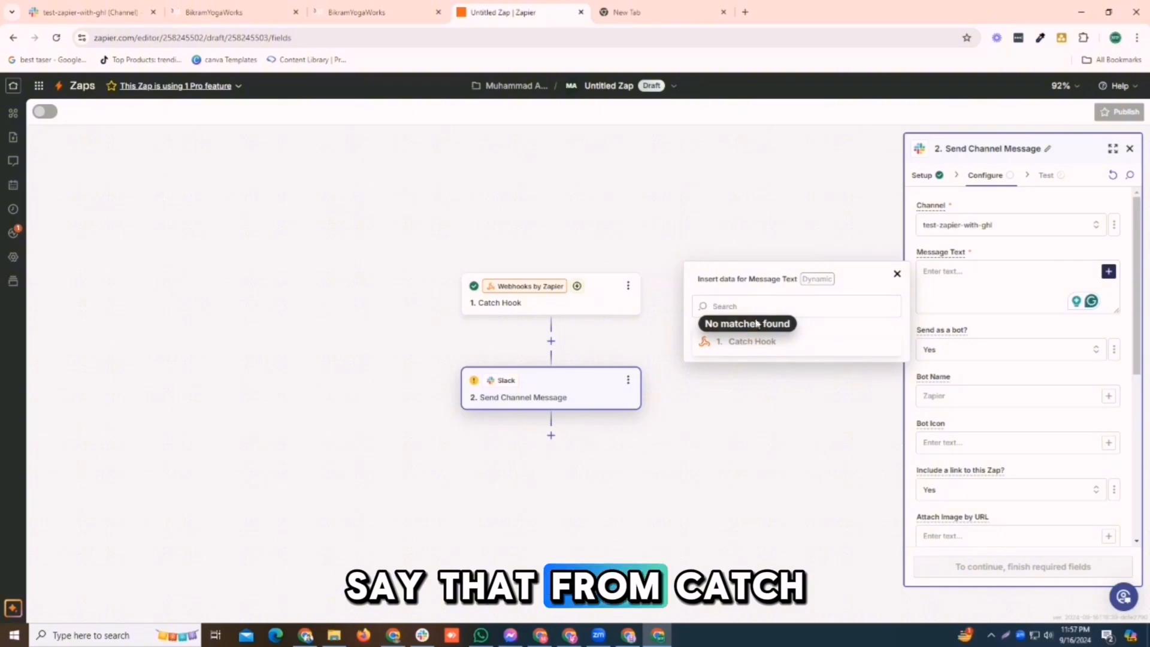
left_click(748, 304)
left_click(747, 336)
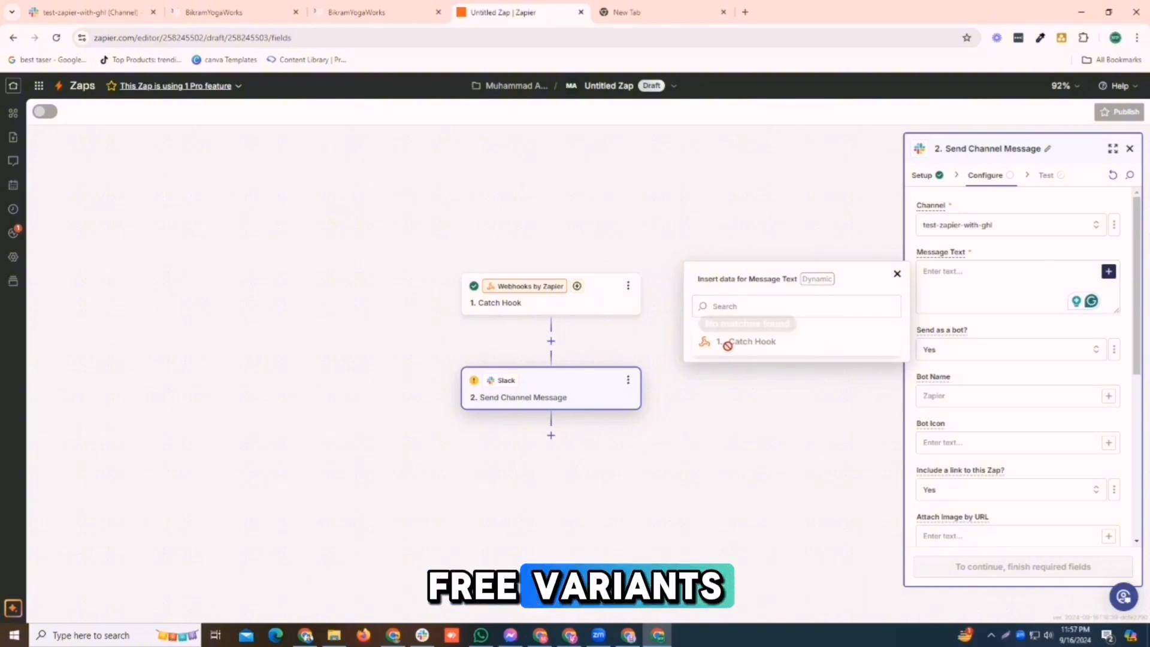
left_click(754, 299)
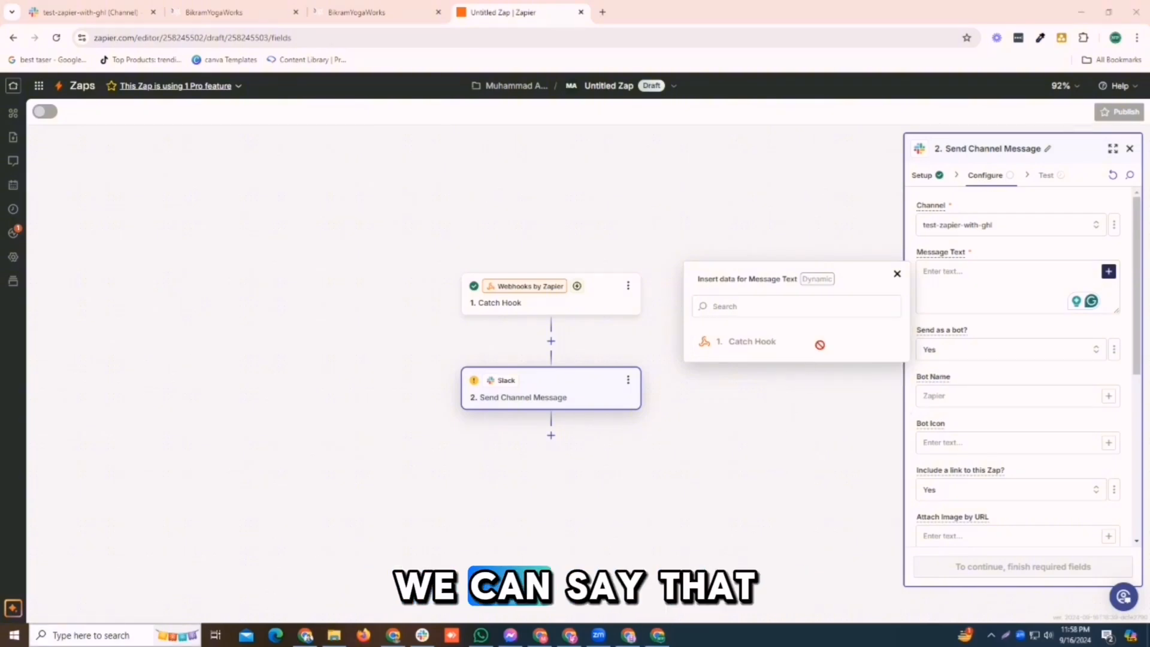
left_click(768, 301)
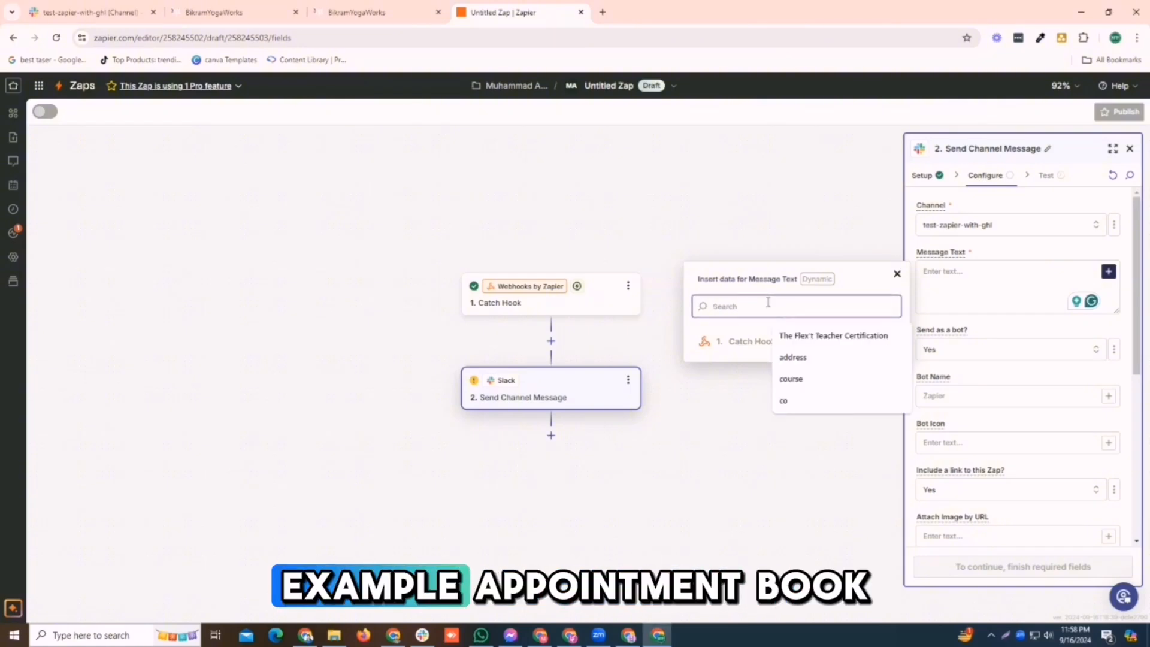
type("app")
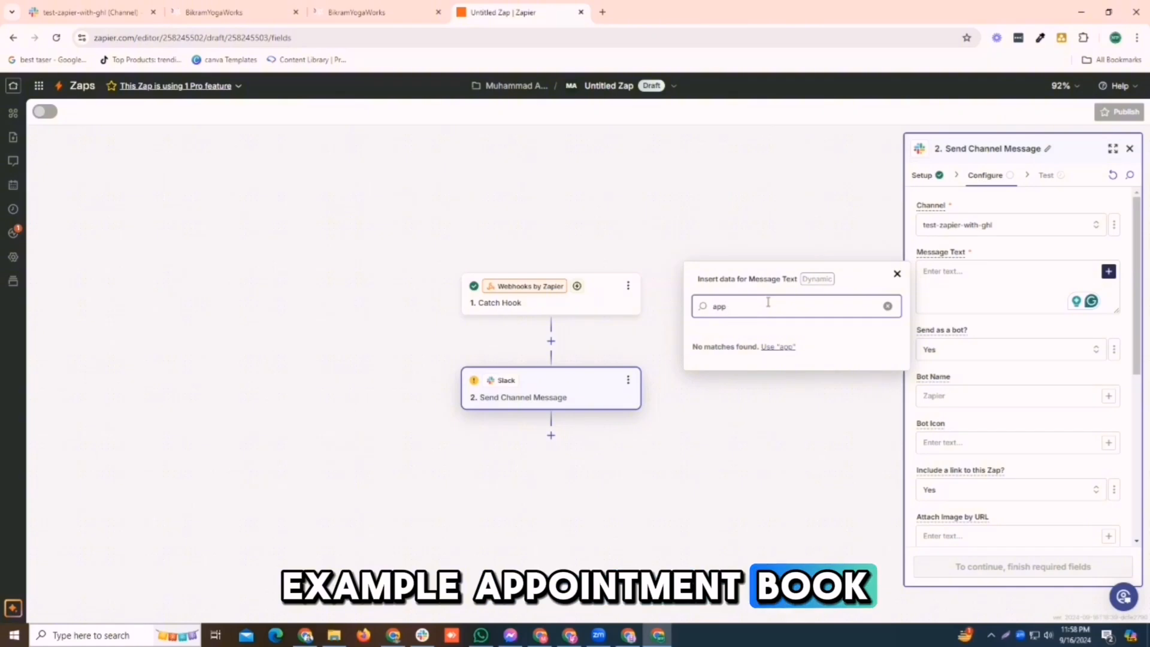
key("BackSpace")
key("BackSpace")
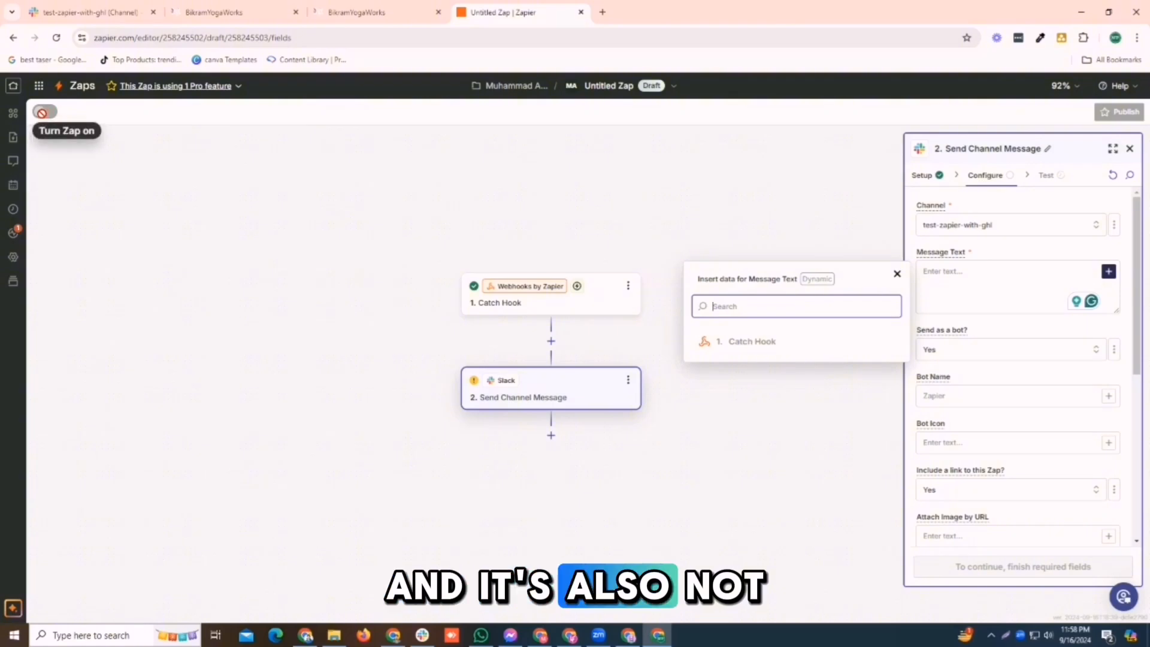
left_click(66, 149)
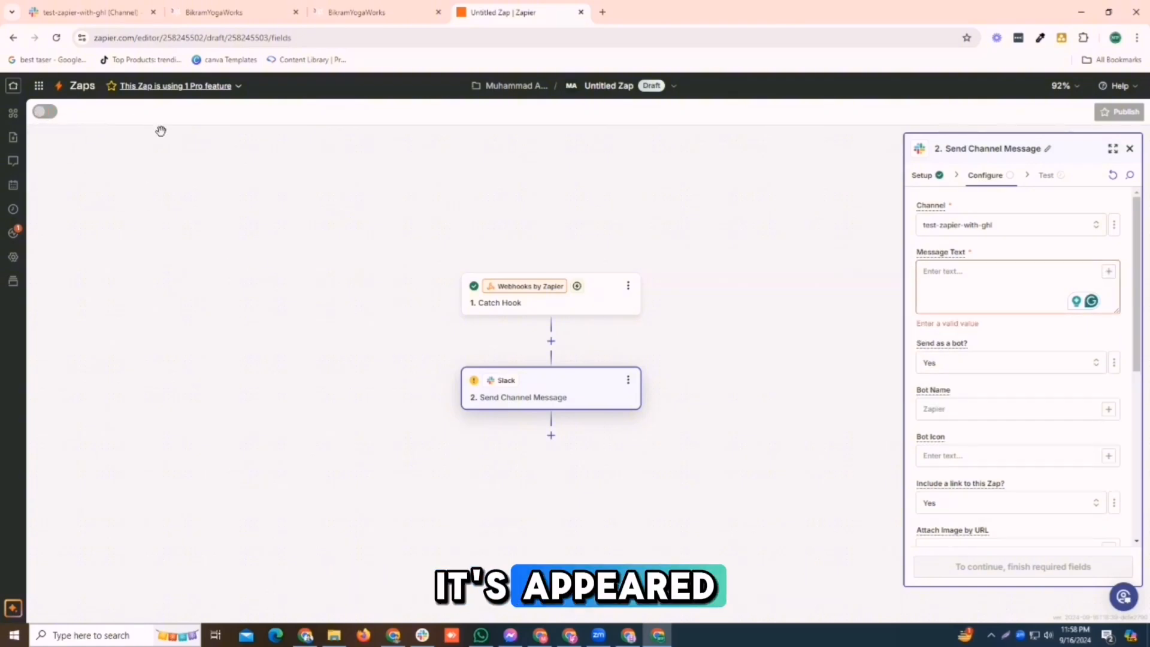
- Enter 'Test message' as the Slack Message Text, removing the stray trailing letter
left_click(990, 289)
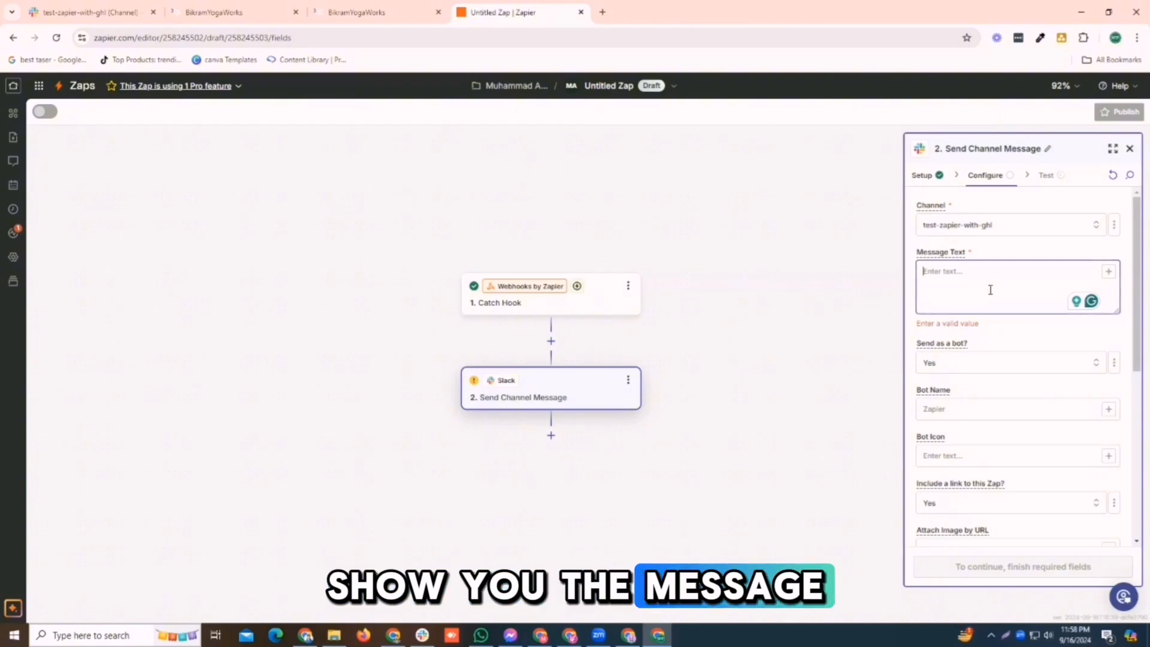
type("Test")
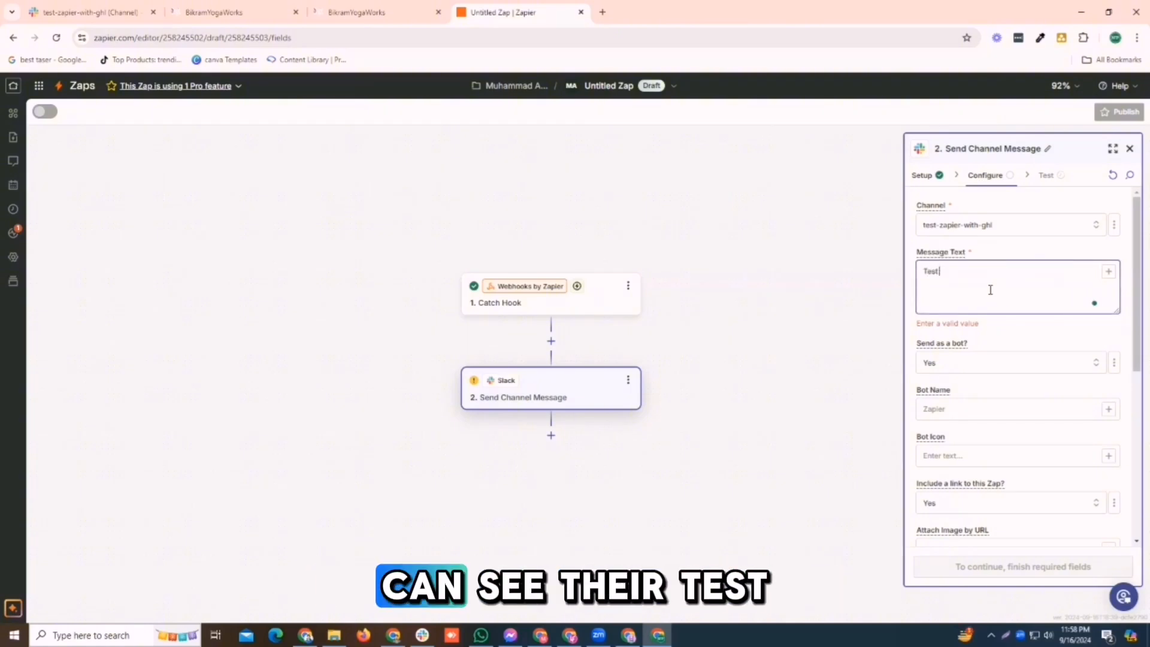
type(" messa")
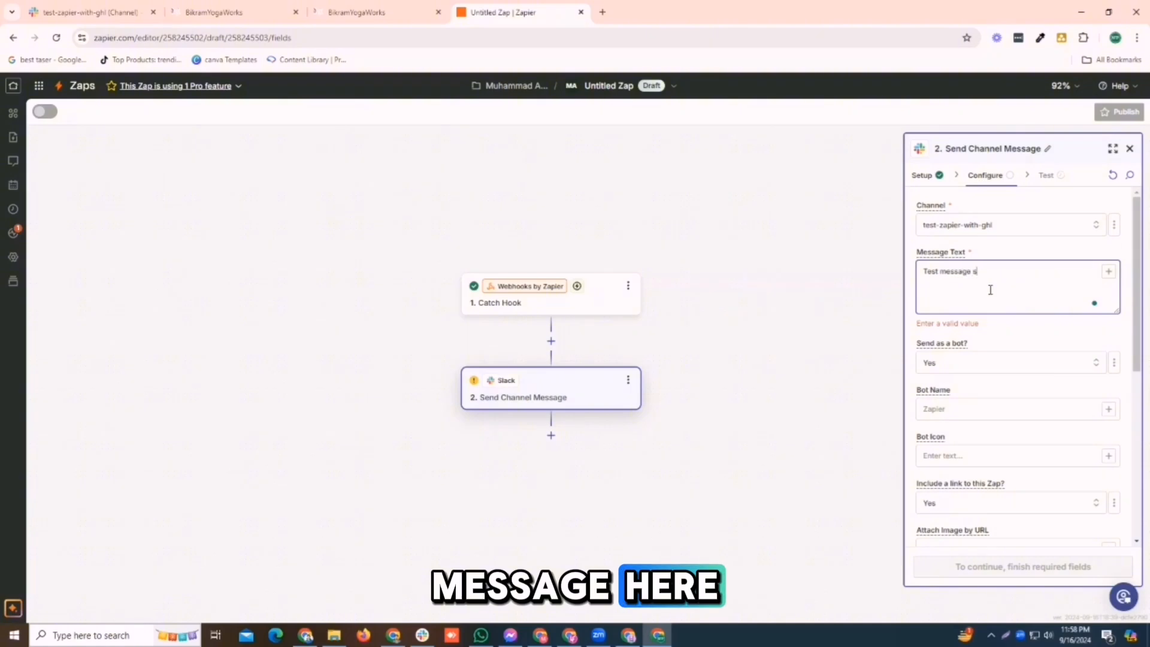
type("ge s")
key("BackSpace")
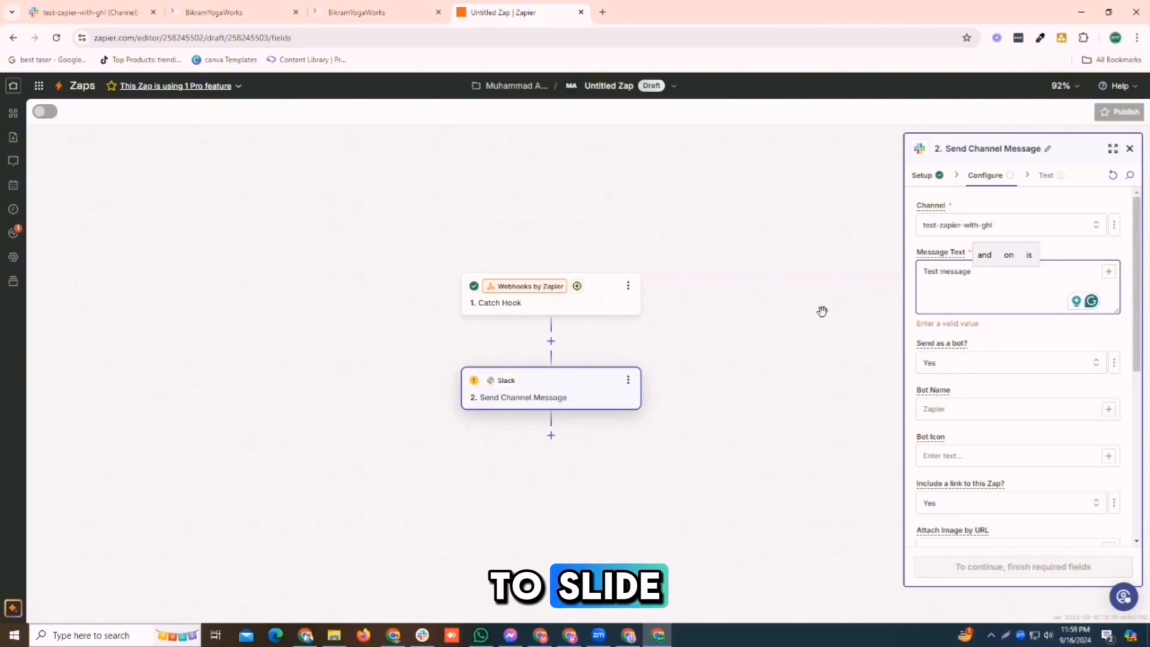
- Set the Link with Zapier webhook action's method to GET and clear its URL
left_click(348, 11)
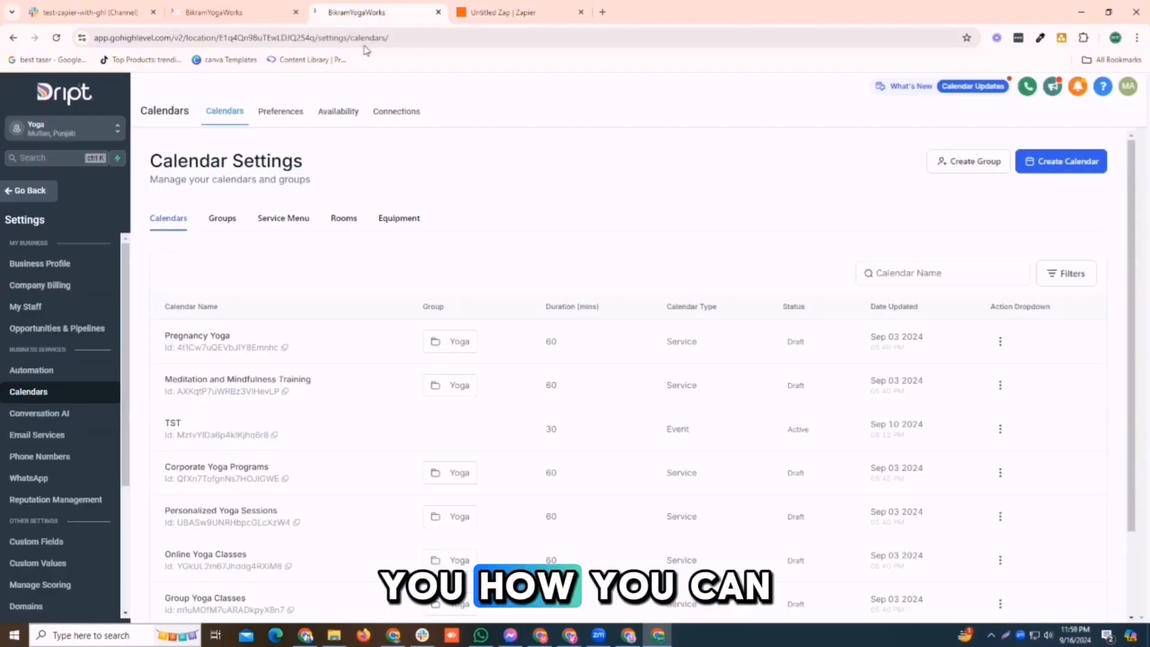
left_click(232, 6)
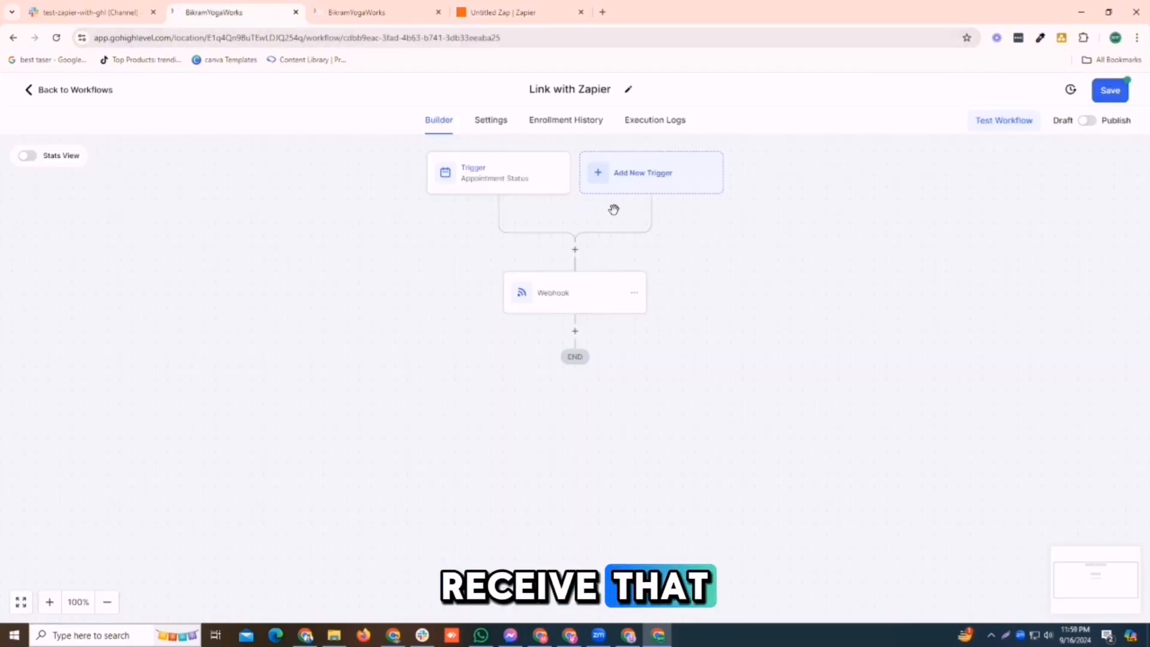
left_click(567, 299)
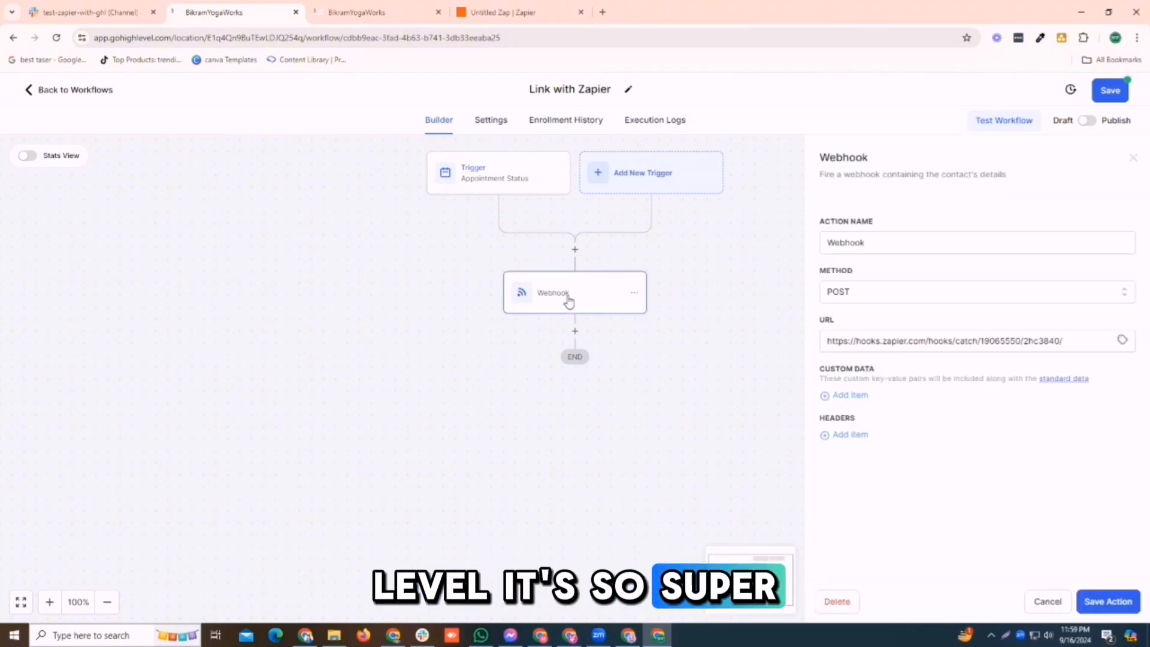
left_click(871, 291)
left_click(848, 340)
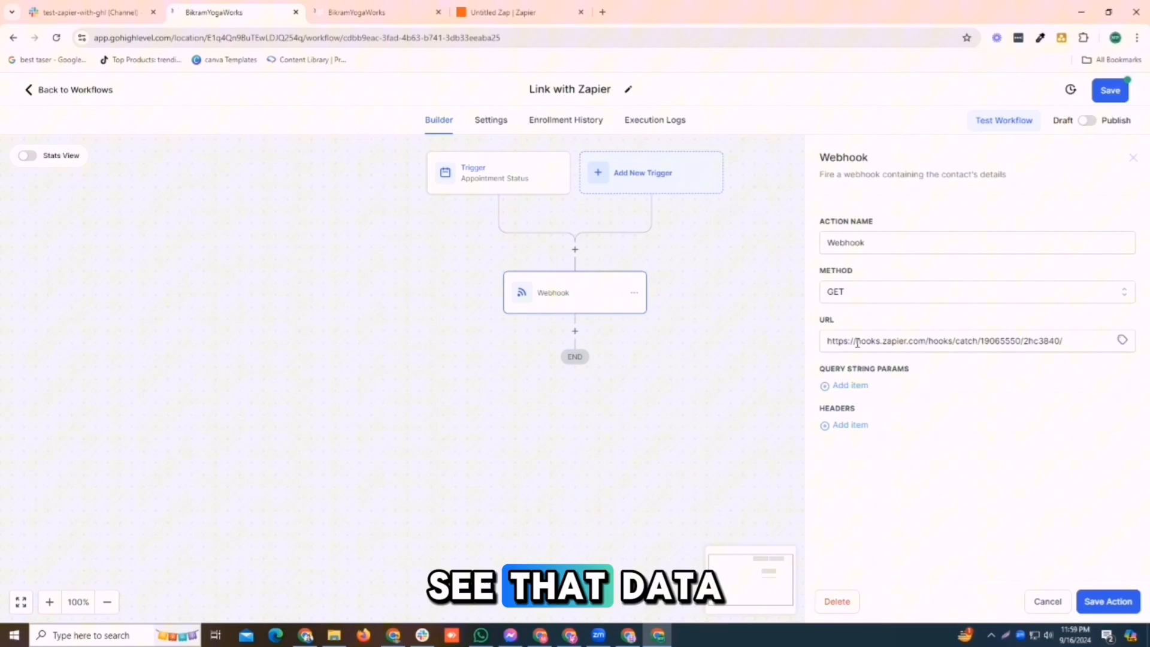
triple_click(931, 341)
key("BackSpace")
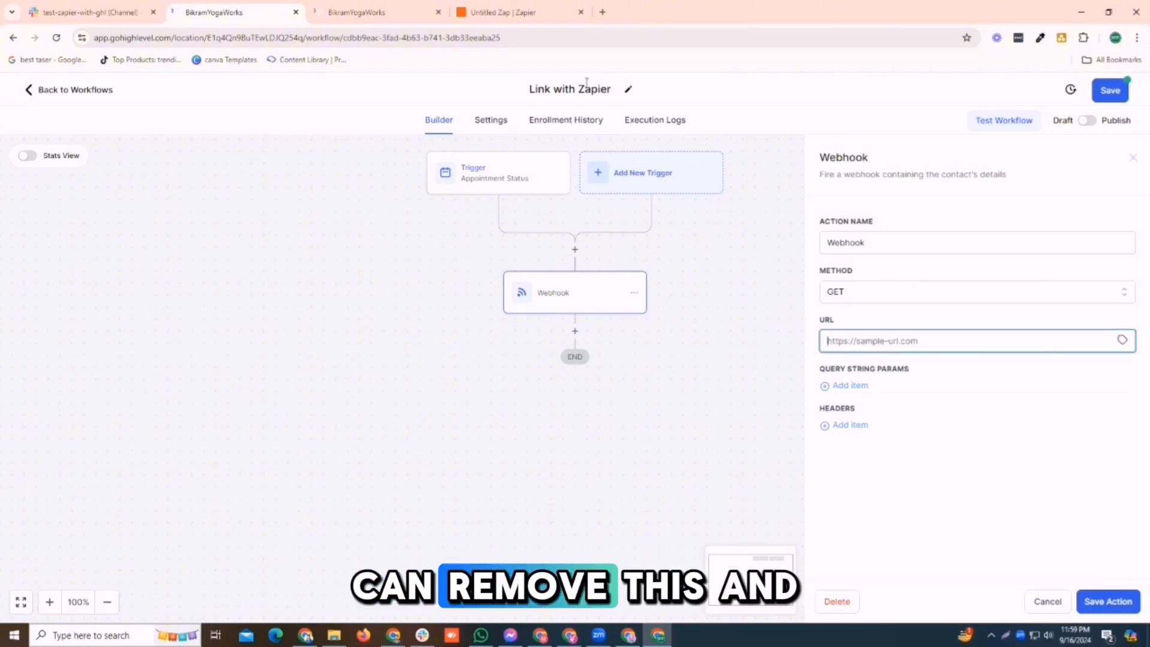
- Return to the Zapier editor's Catch Hook trigger setup
left_click(340, 7)
left_click(458, 9)
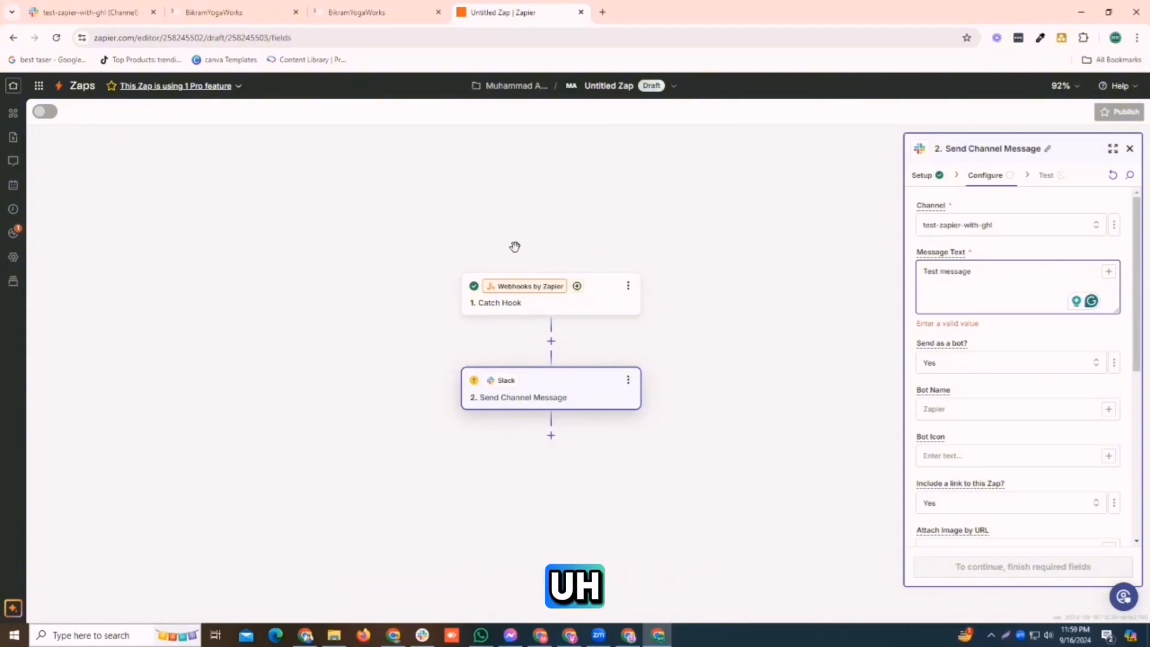
left_click(504, 296)
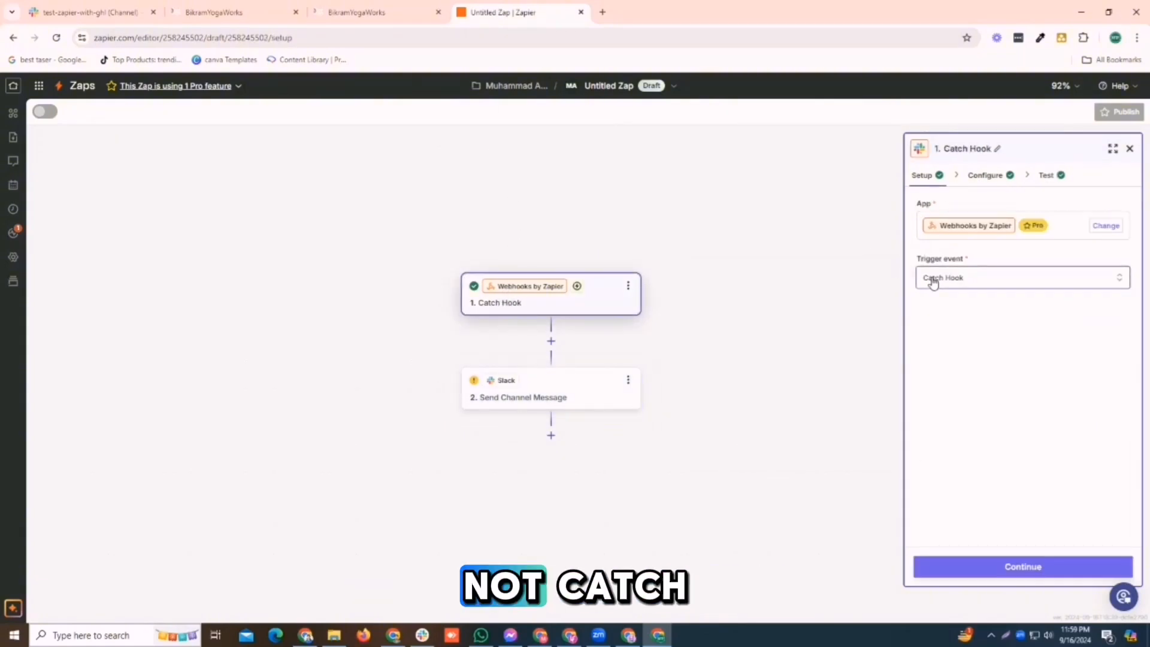
- Switch the Zapier webhook trigger event from Catch Hook to Retrieve Poll
left_click(932, 282)
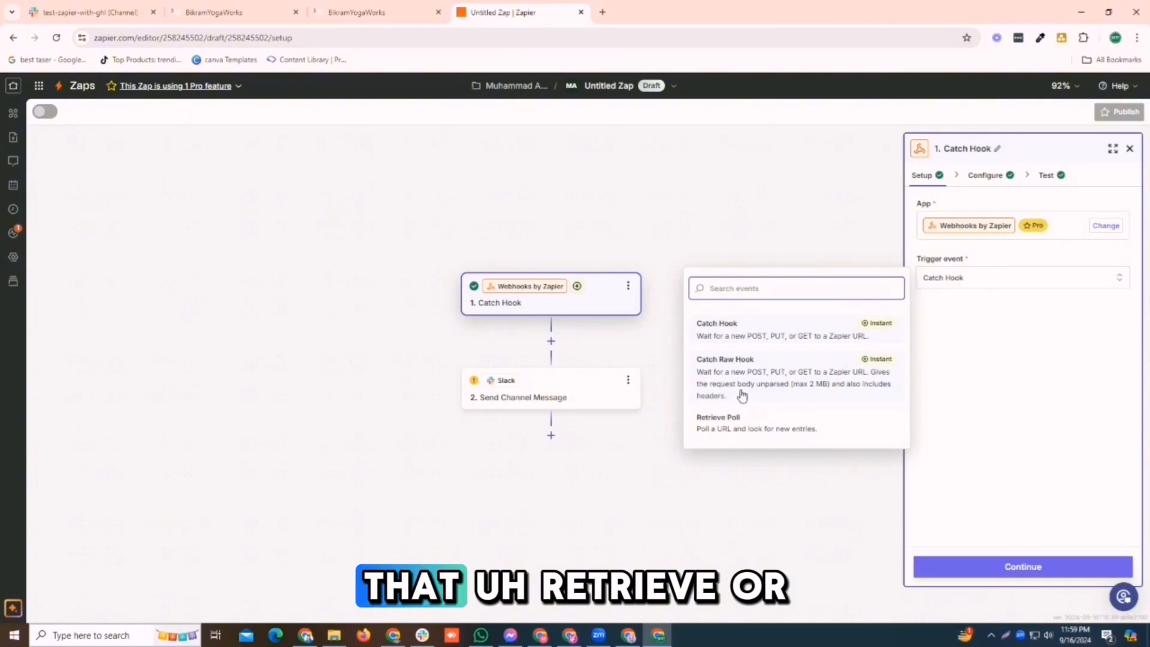
left_click(723, 426)
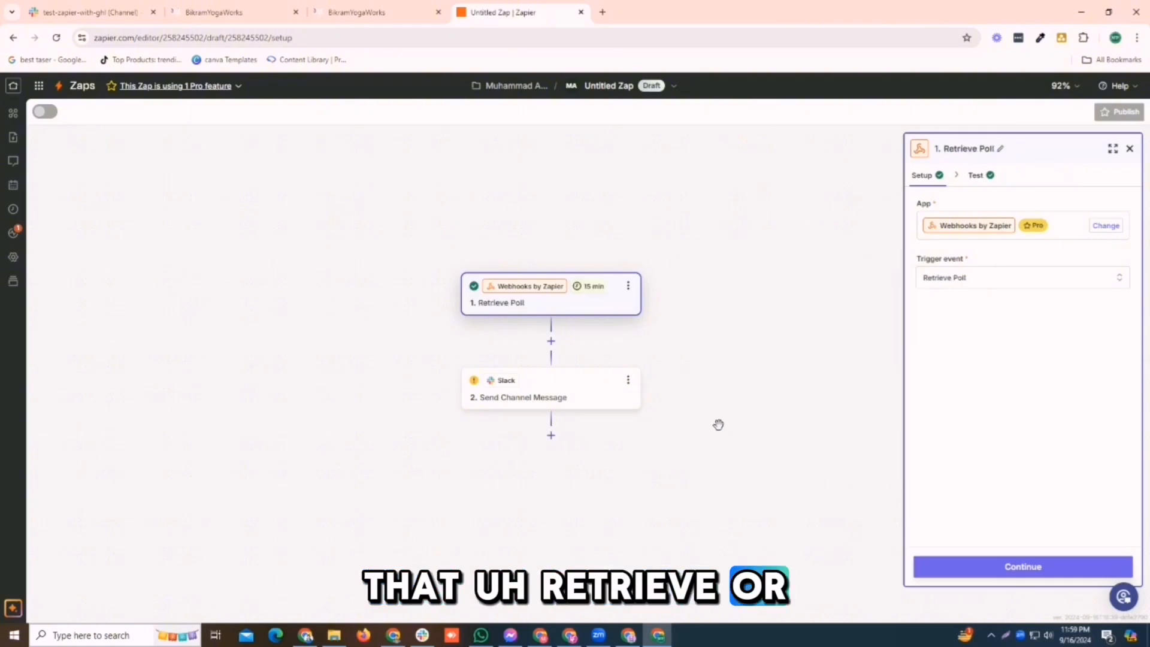
left_click(943, 279)
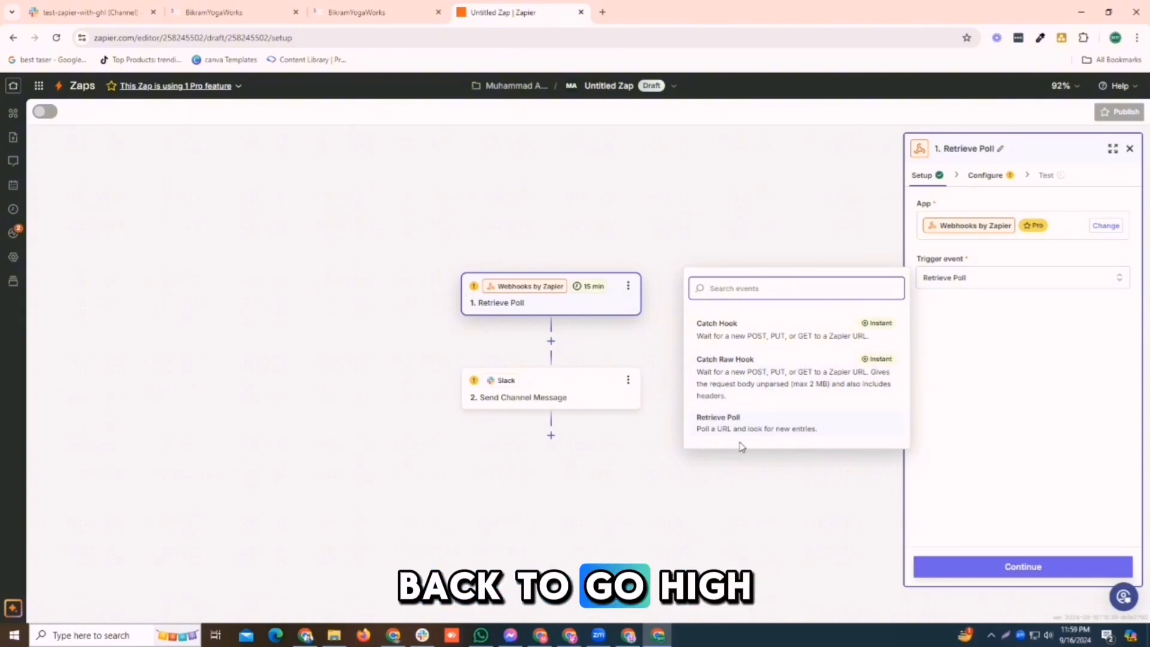
left_click(356, 6)
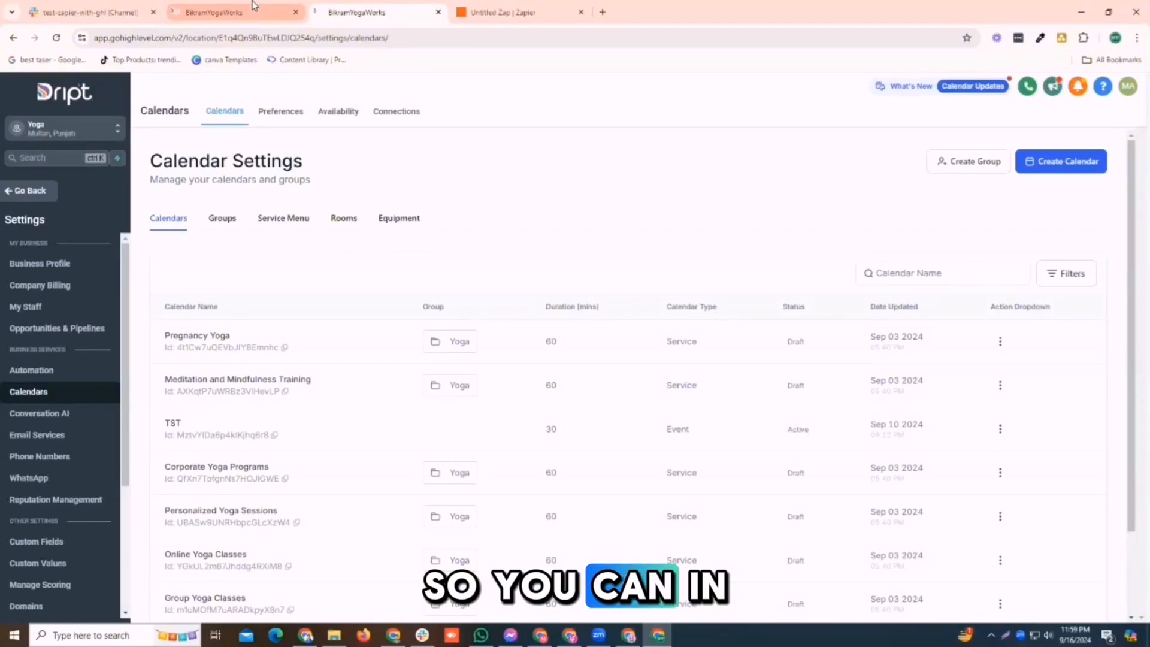
- Go back to the Link with Zapier workflow, then open a new blank browser tab
left_click(231, 11)
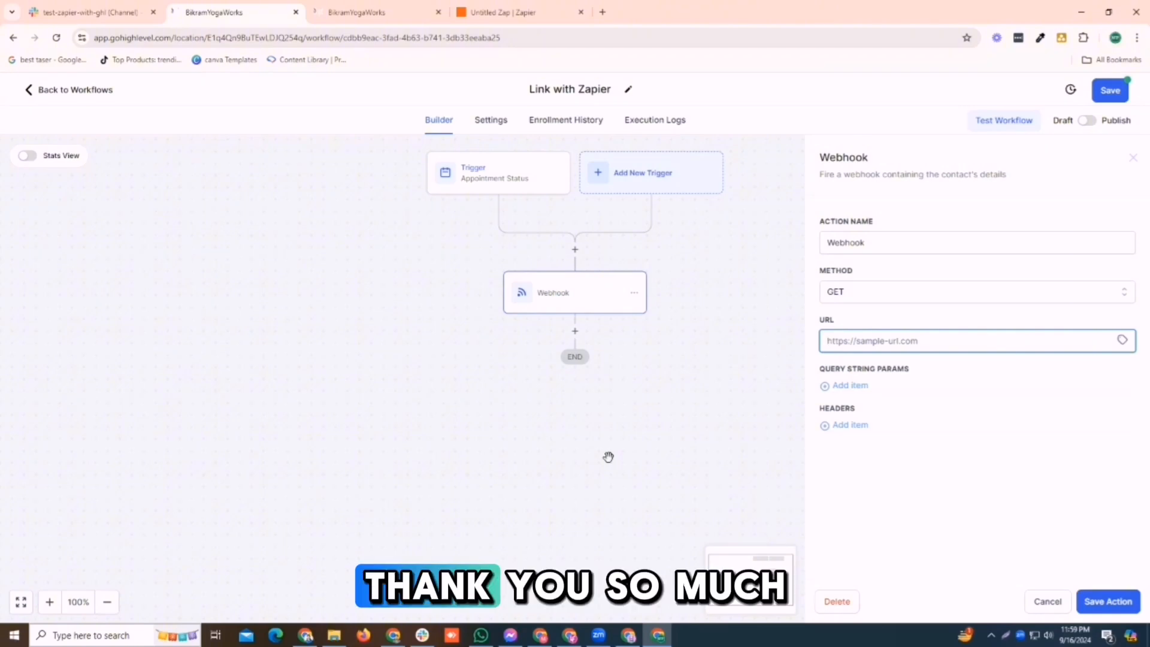
left_click(602, 12)
left_click(593, 31)
- Load leadsflex.com and scroll down to its pricing section
type("lead")
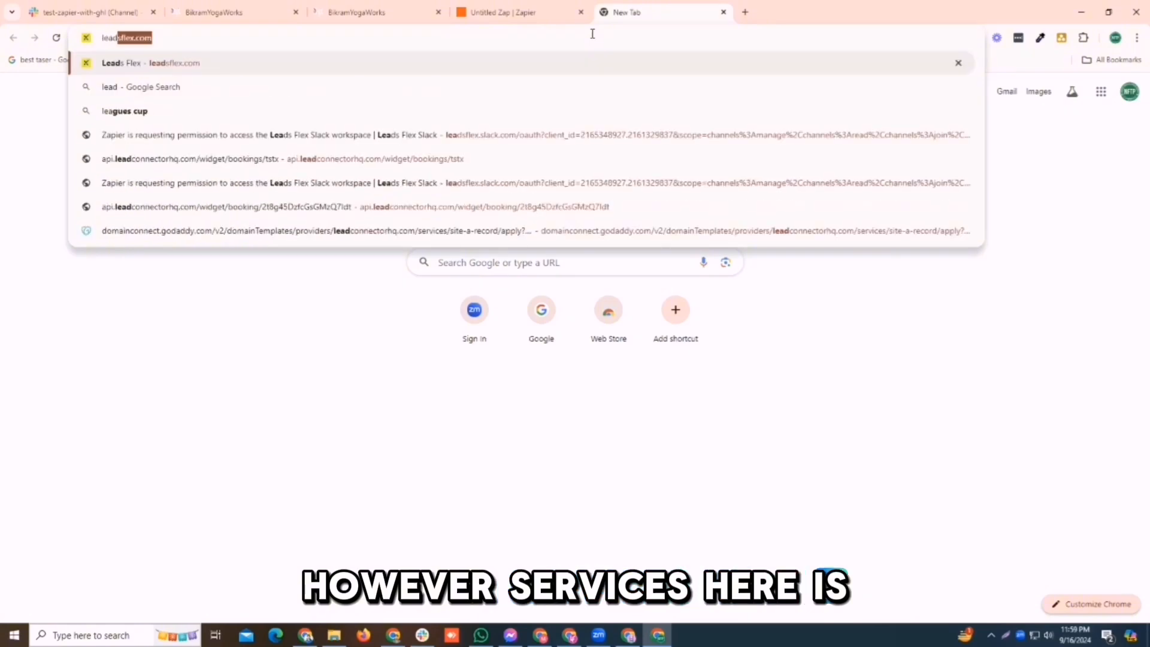
key("Return")
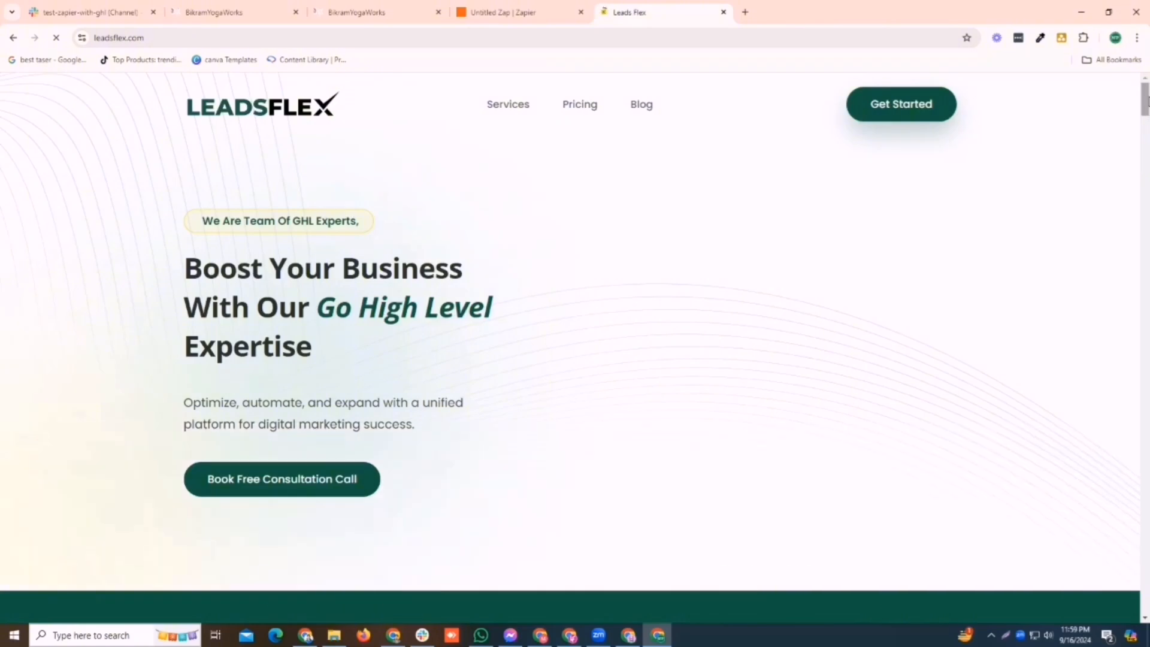
scroll(861, 158, "down", 4)
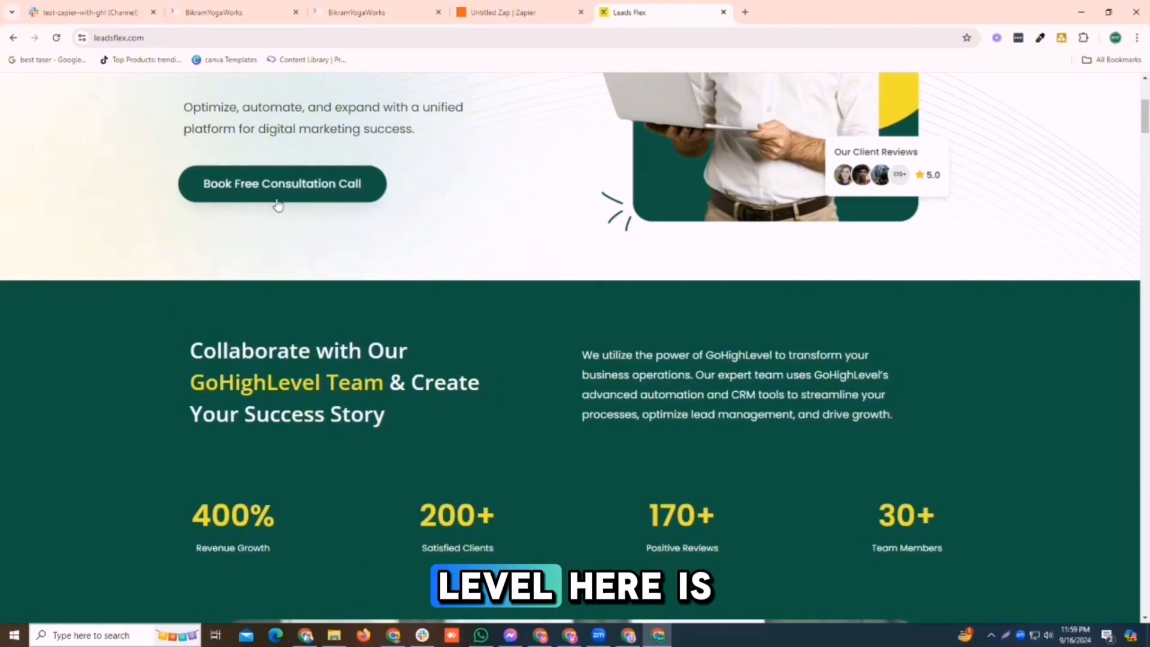
left_click_drag(1146, 124, 1148, 412)
left_click_drag(1148, 432, 1147, 488)
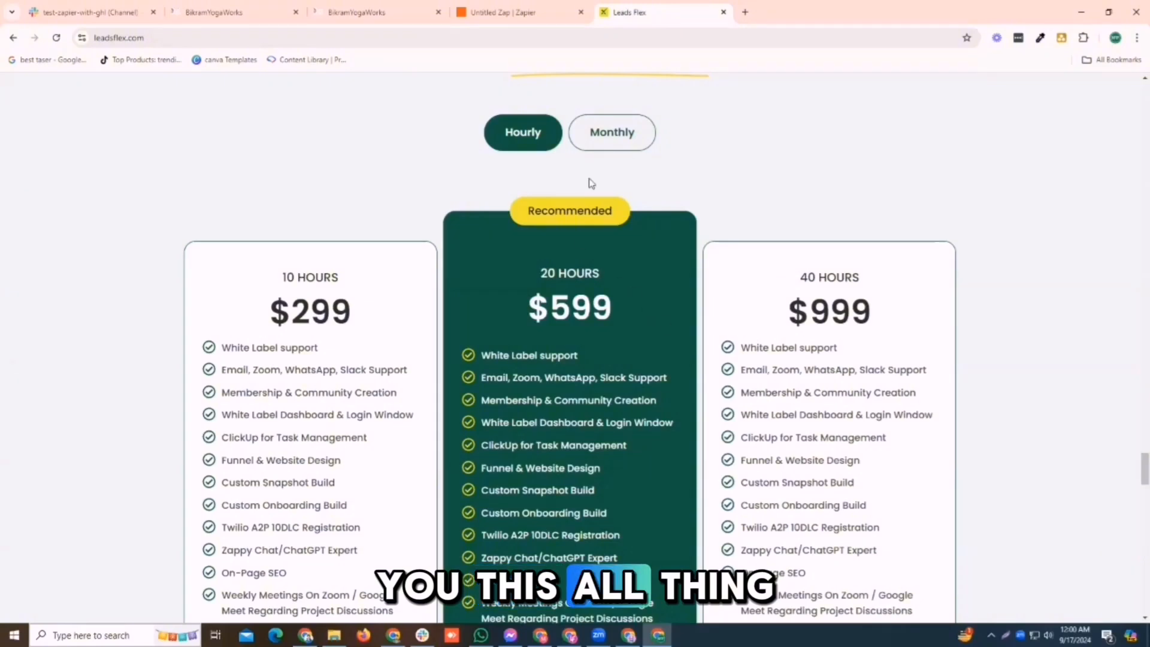
- Show the Monthly pricing packages and highlight the $299 Starter package's feature list
left_click(610, 137)
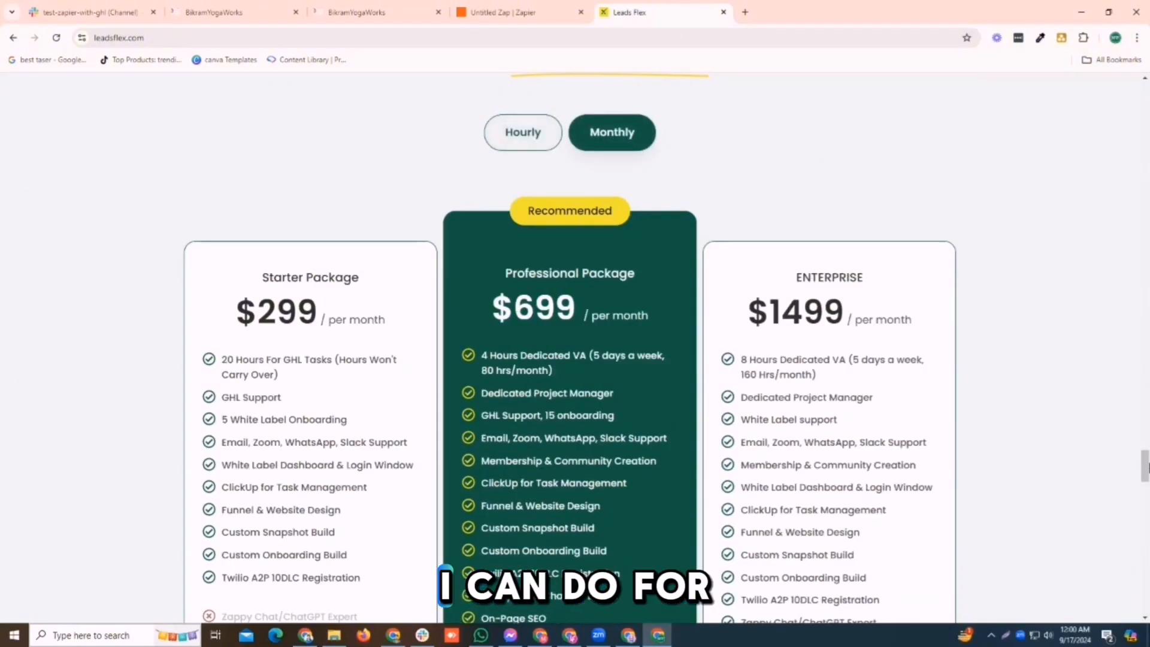
scroll(1147, 467, "down", 3)
left_click_drag(200, 129, 347, 404)
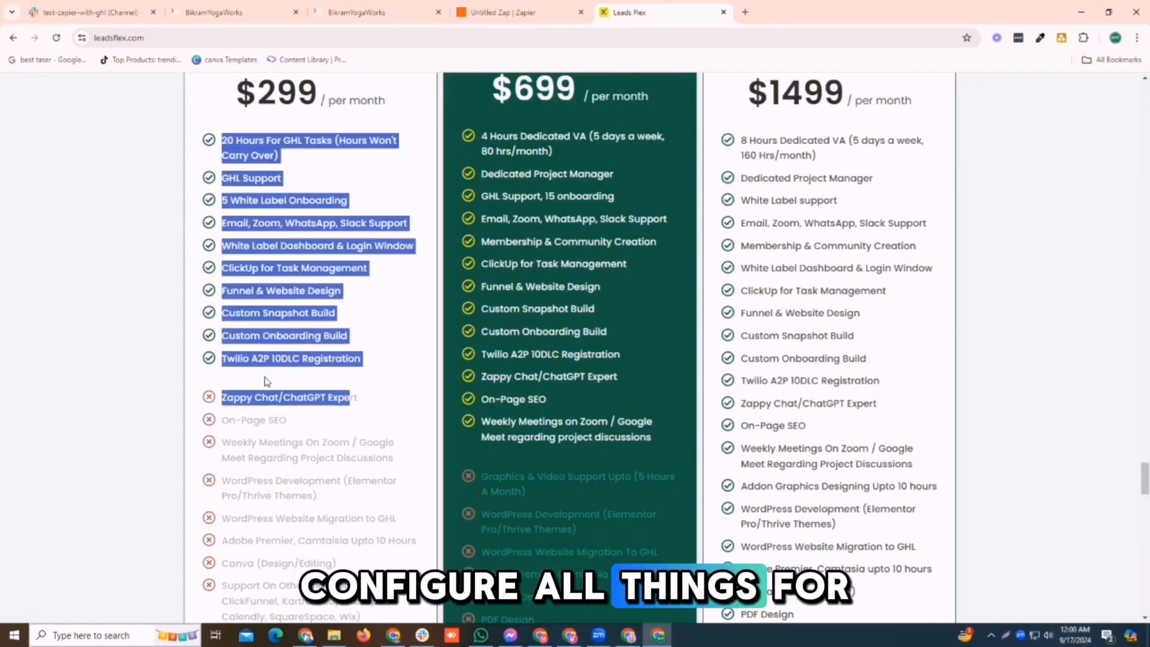